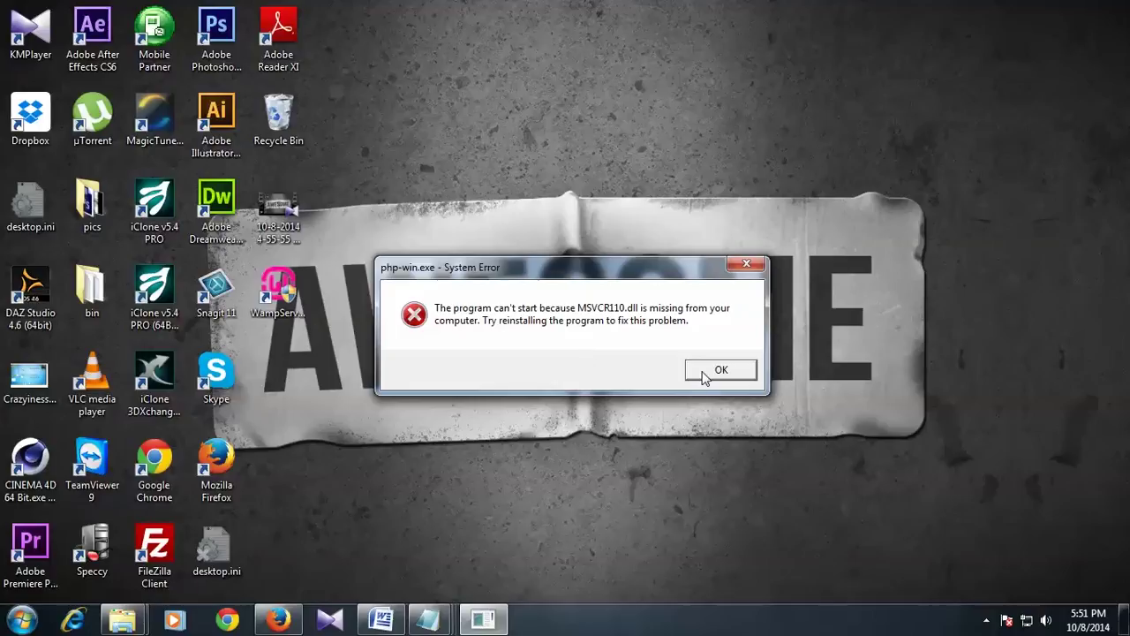
Dismiss the php-win.exe missing-DLL error and bring up the MSVCR100 fix.txt notes in Notepad.
{"action": "left_click", "coordinate": [705, 377]}
{"action": "mouse_move", "coordinate": [444, 613]}
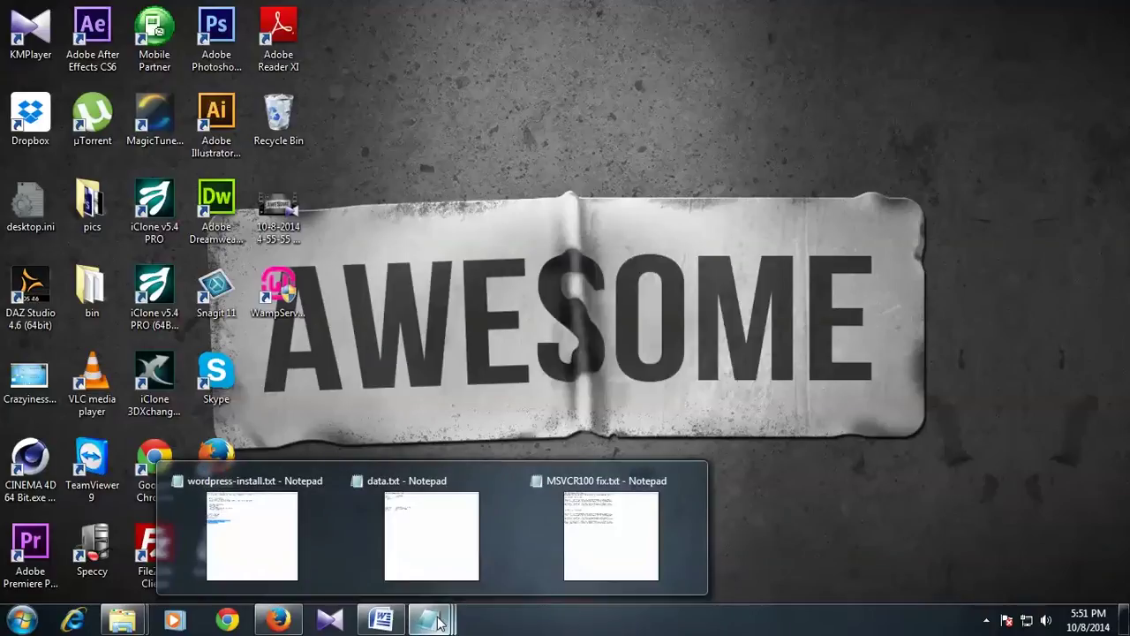
{"action": "left_click", "coordinate": [553, 562]}
{"action": "left_click_drag", "start_coordinate": [592, 61], "coordinate": [623, 51]}
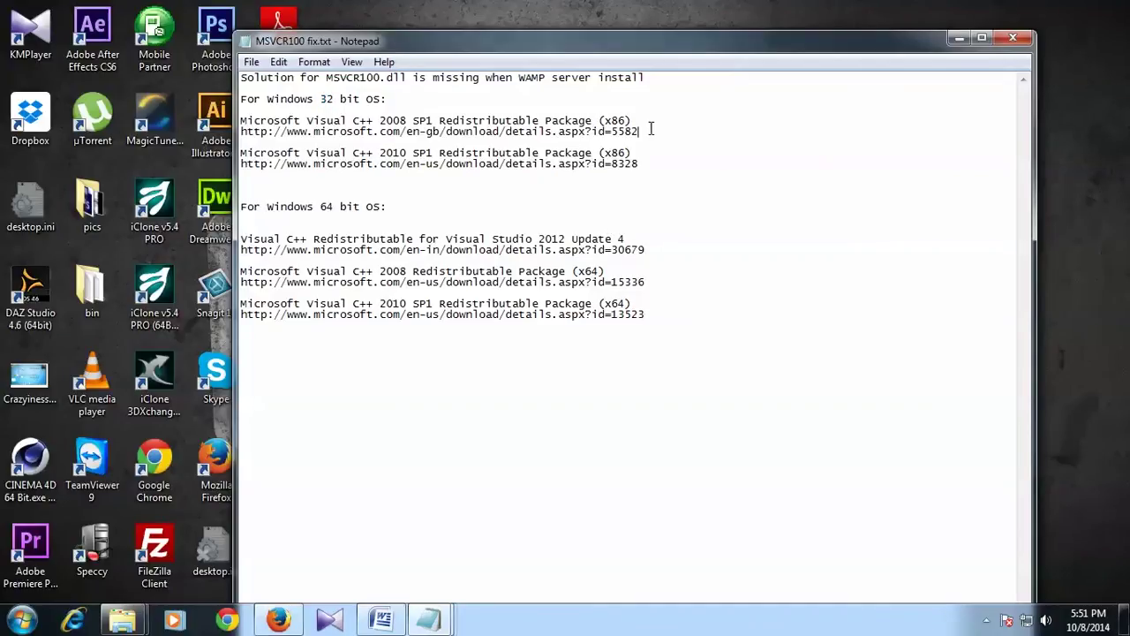
Examine the Visual C++ redistributable download links listed for 32-bit and 64-bit Windows in the notes.
{"action": "left_click_drag", "start_coordinate": [638, 132], "coordinate": [245, 133]}
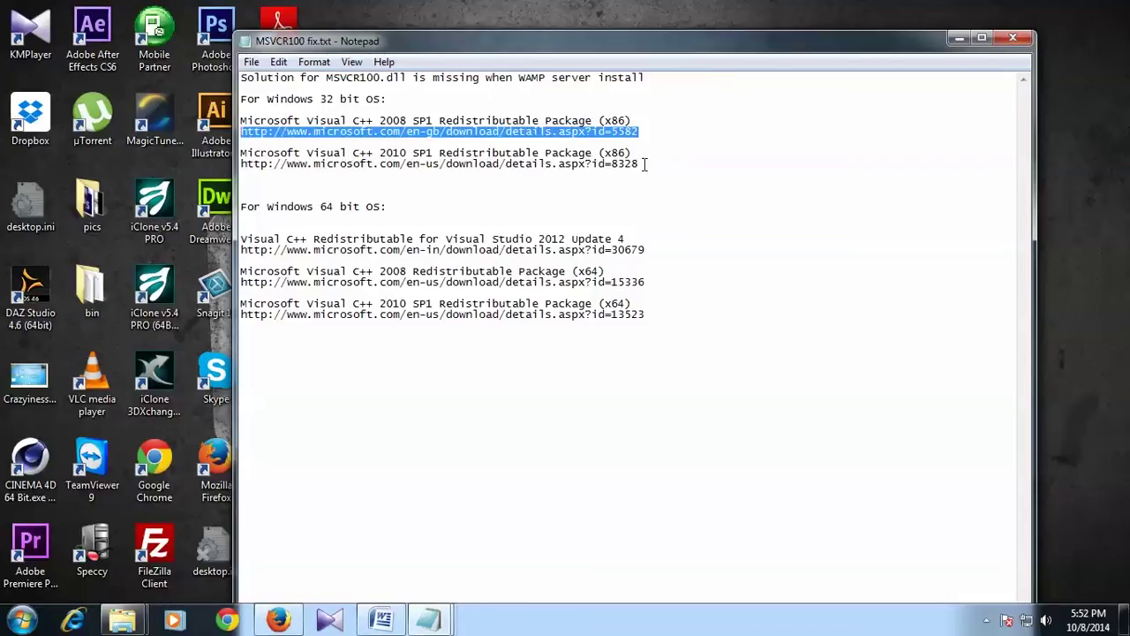
{"action": "left_click_drag", "start_coordinate": [644, 164], "coordinate": [242, 164]}
{"action": "left_click_drag", "start_coordinate": [412, 121], "coordinate": [466, 121]}
{"action": "left_click_drag", "start_coordinate": [404, 206], "coordinate": [232, 208]}
{"action": "left_click", "coordinate": [369, 249]}
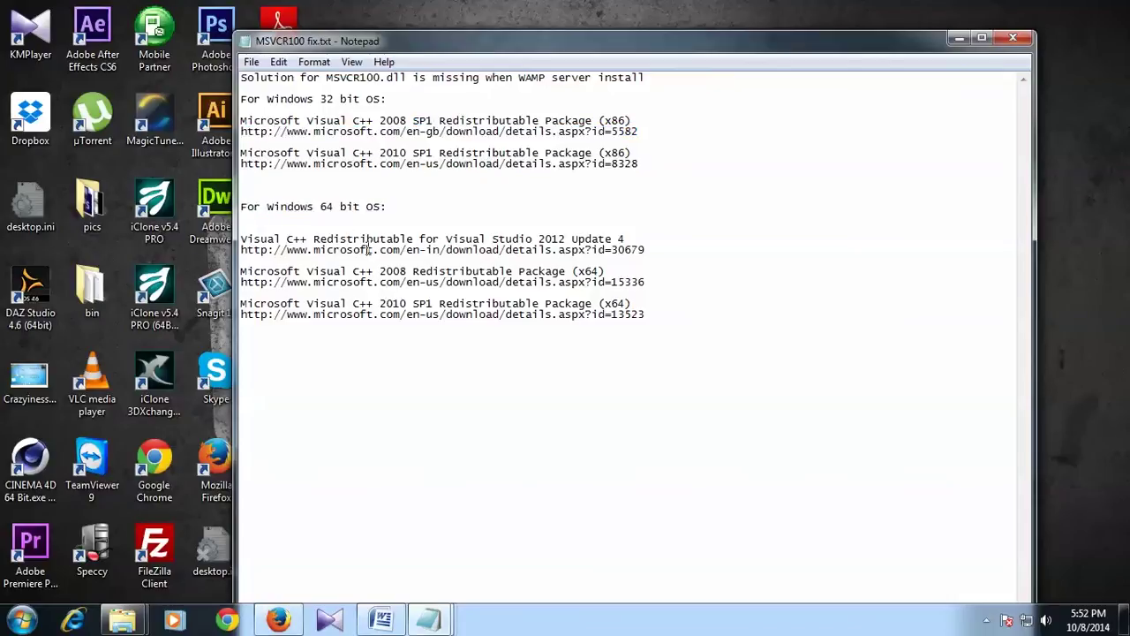
{"action": "left_click_drag", "start_coordinate": [653, 282], "coordinate": [243, 284]}
{"action": "key", "text": "ctrl+c"}
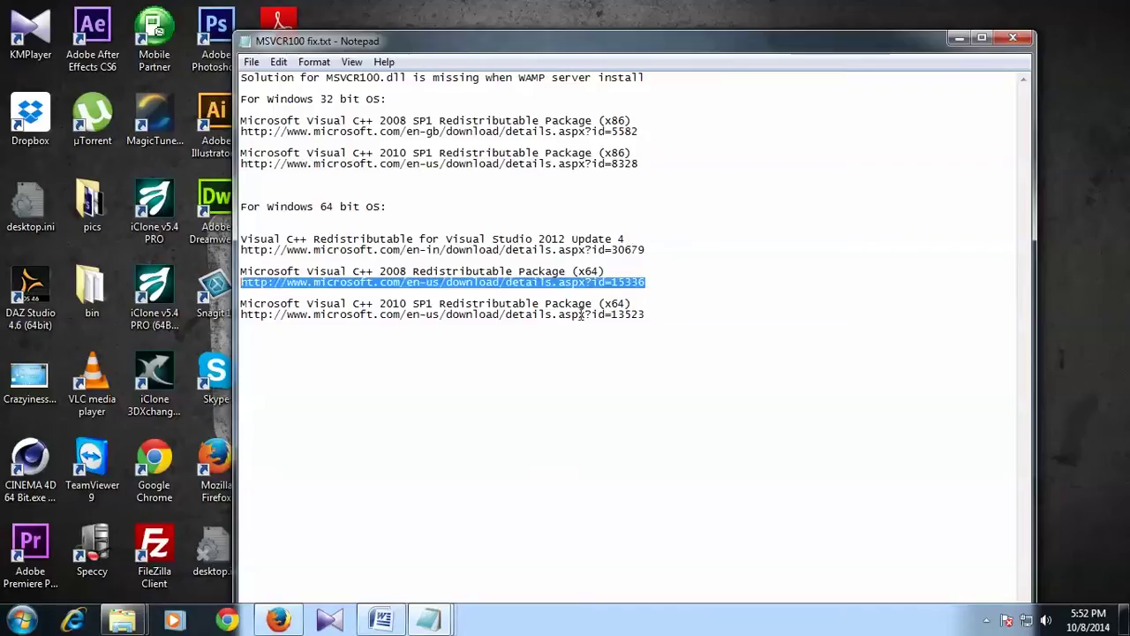
{"action": "left_click_drag", "start_coordinate": [657, 317], "coordinate": [212, 320]}
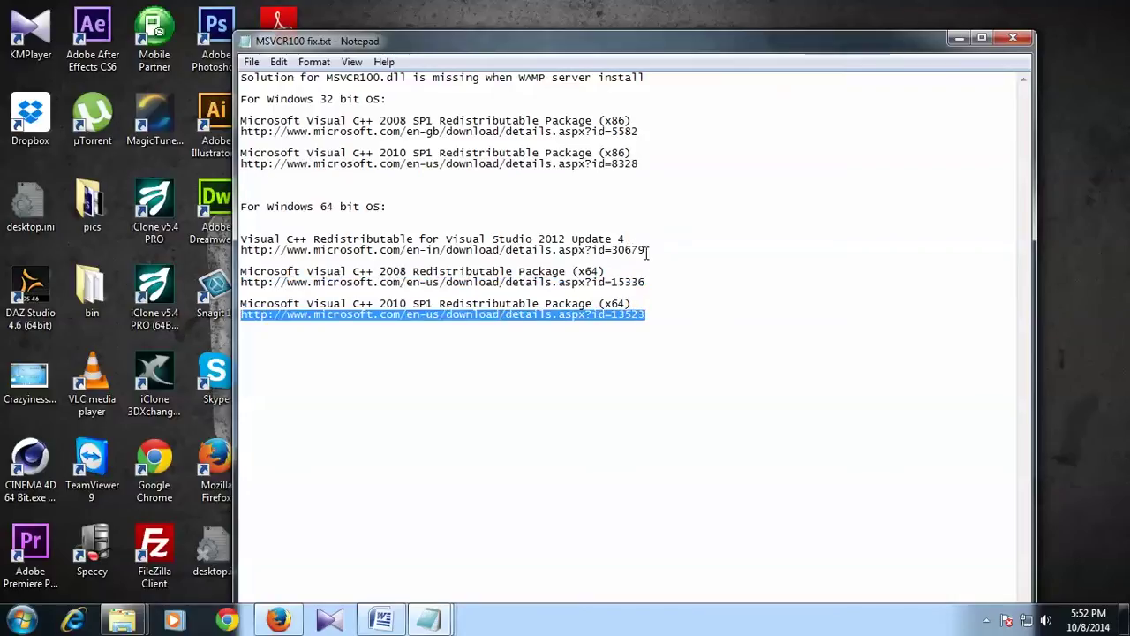
Open the Visual Studio 2012 Update 4 redistributable page (id=30679) in Firefox, decline the survey and start its download.
{"action": "left_click_drag", "start_coordinate": [646, 253], "coordinate": [240, 251]}
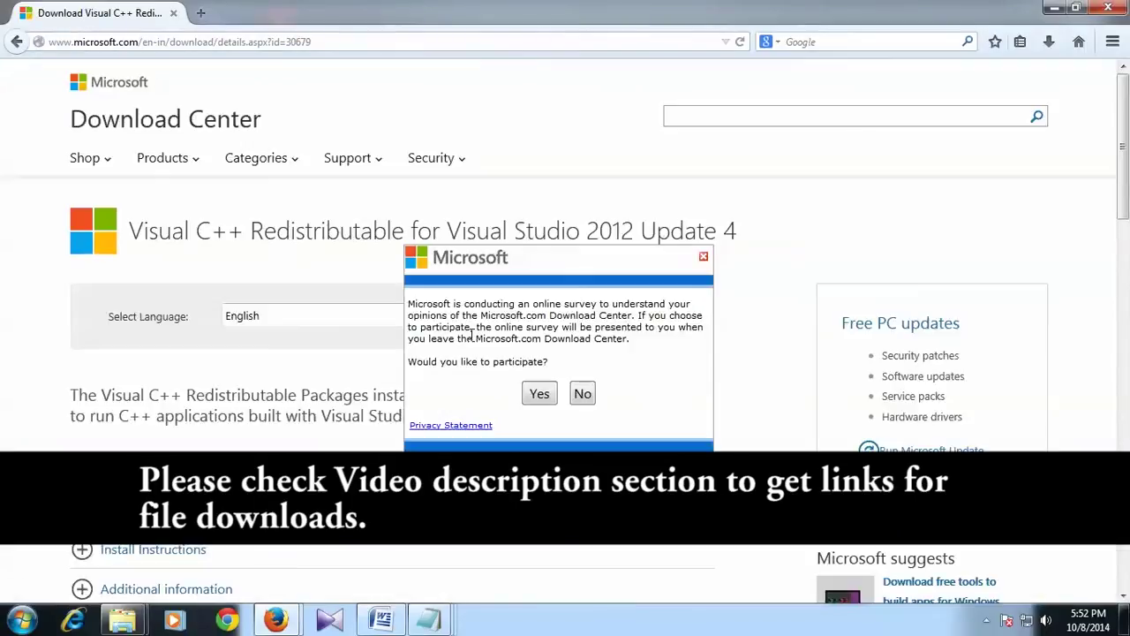
{"action": "left_click", "coordinate": [581, 397]}
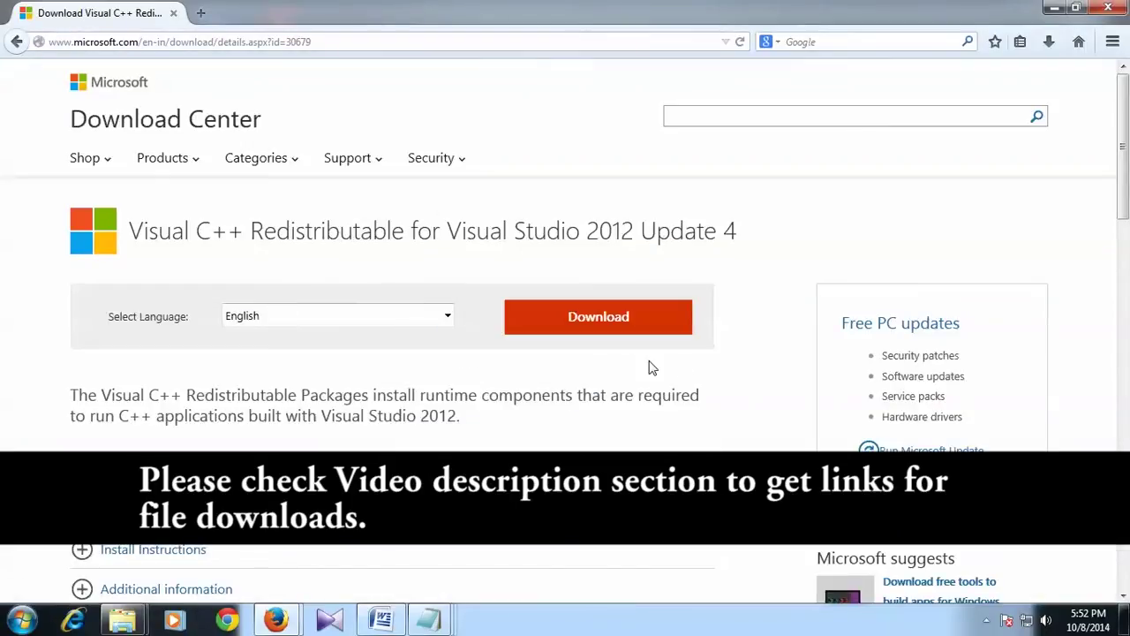
{"action": "left_click", "coordinate": [605, 327]}
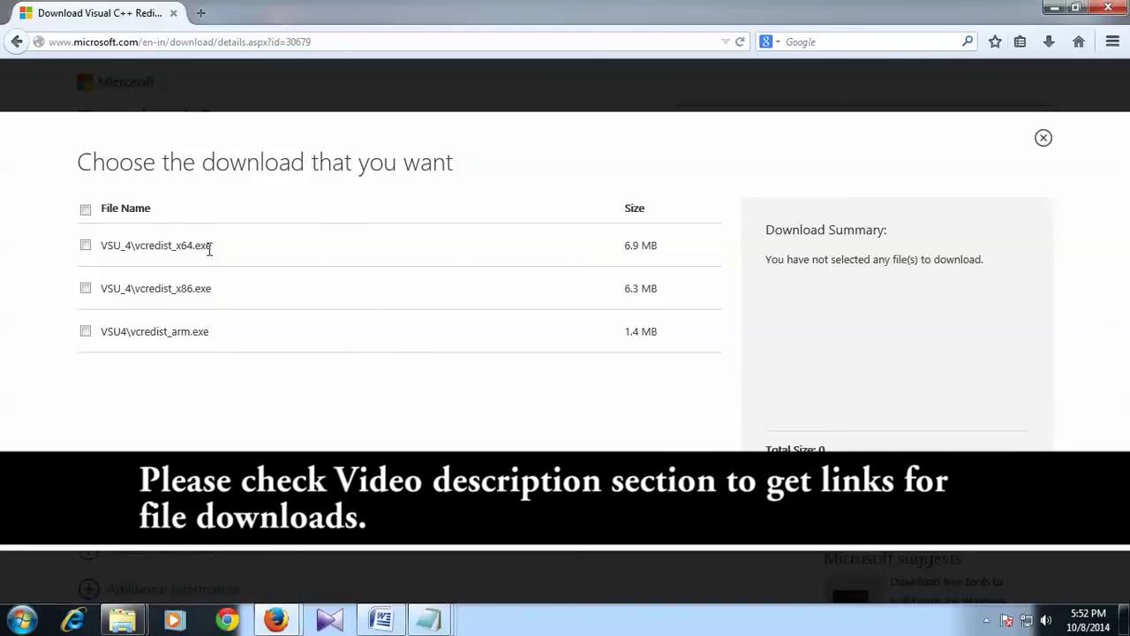
Choose VSU_4\vcredist_x64.exe for download, keeping the duplicate option that shows the download complete dialog or resumes the existing file.
{"action": "left_click", "coordinate": [85, 246]}
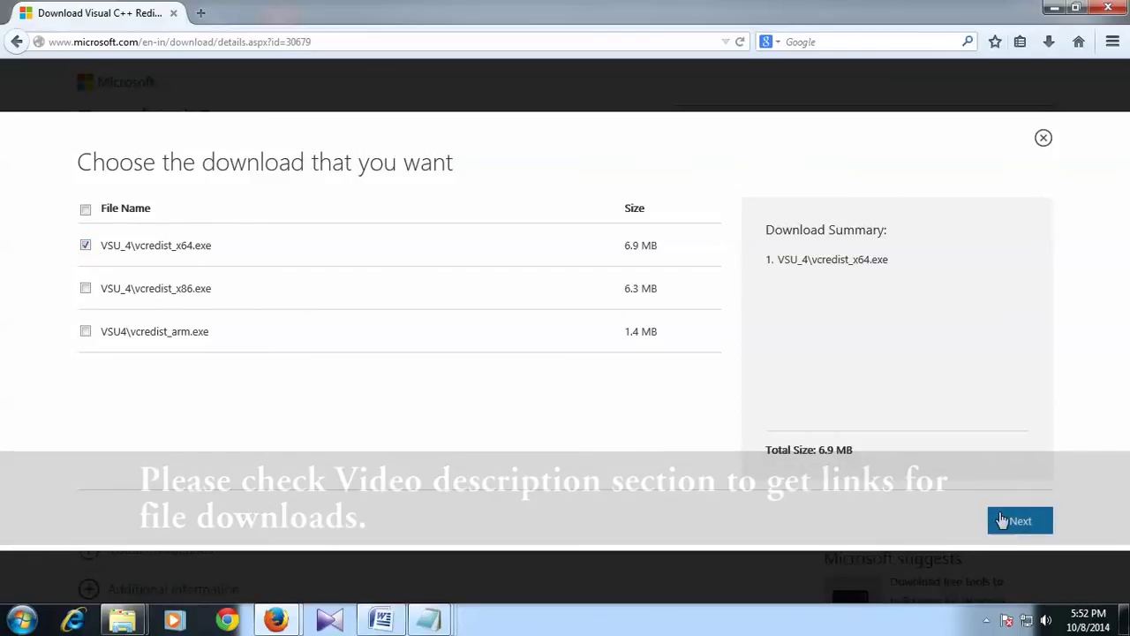
{"action": "left_click", "coordinate": [1014, 525]}
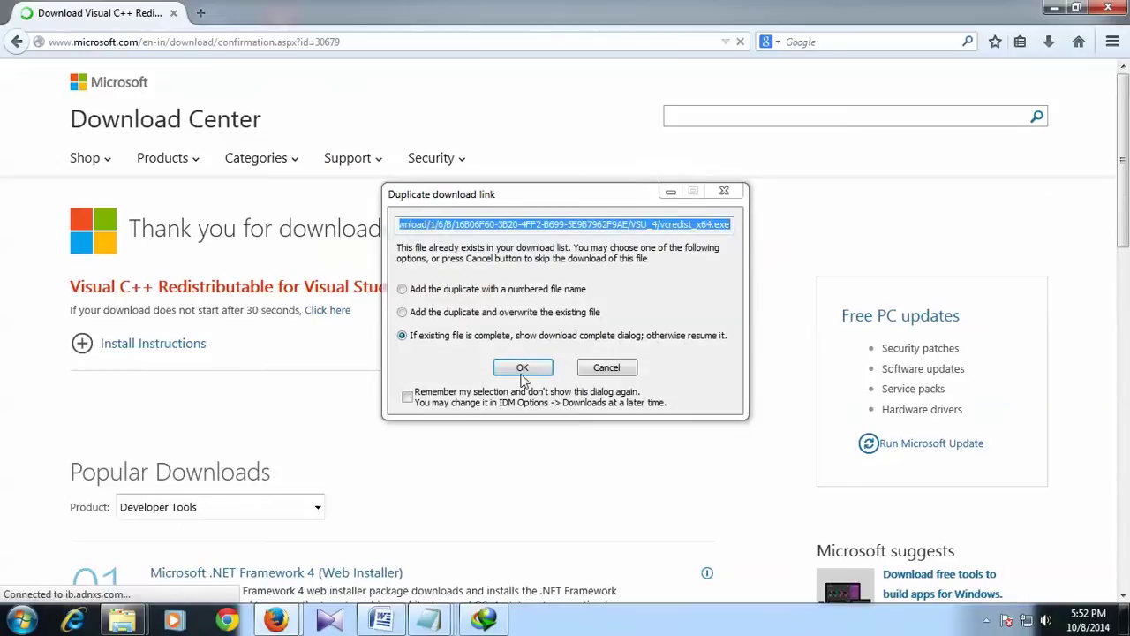
{"action": "left_click", "coordinate": [521, 368]}
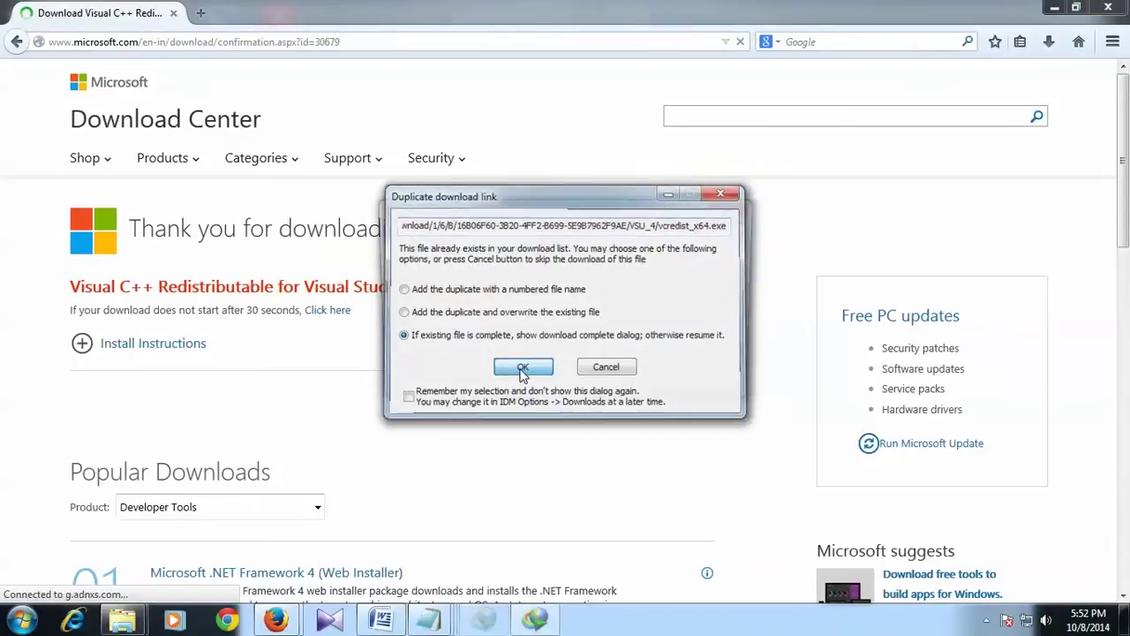
{"action": "left_click", "coordinate": [697, 366]}
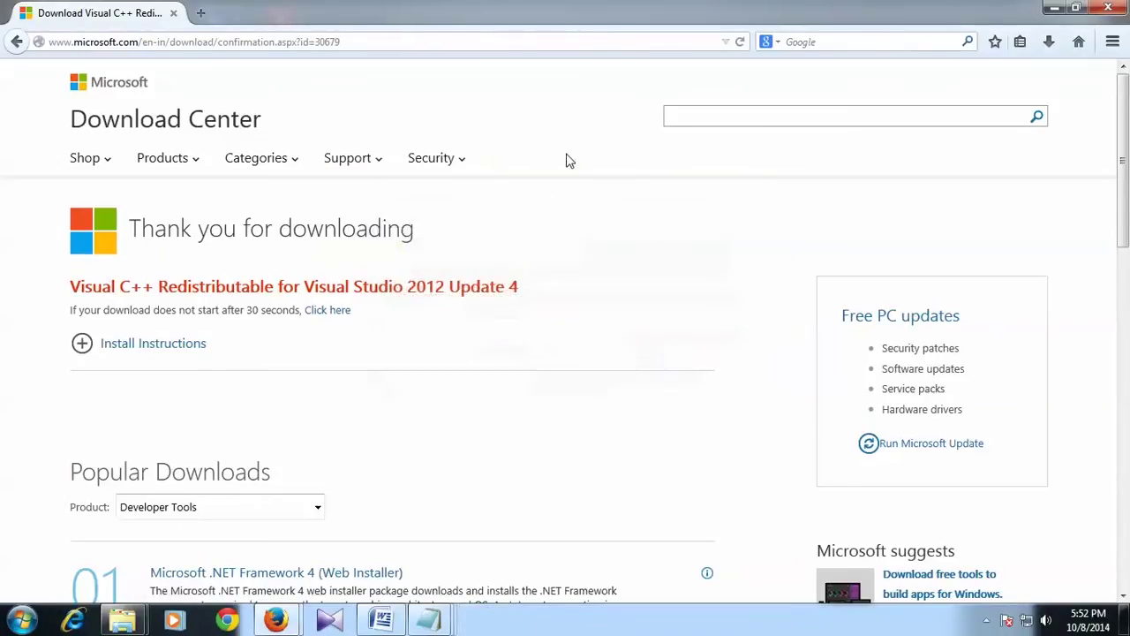
Load the Visual C++ 2008 Redistributable (x64) link (id=15336) from the notes in Firefox, request its download and cancel the duplicate.
{"action": "left_click", "coordinate": [422, 625]}
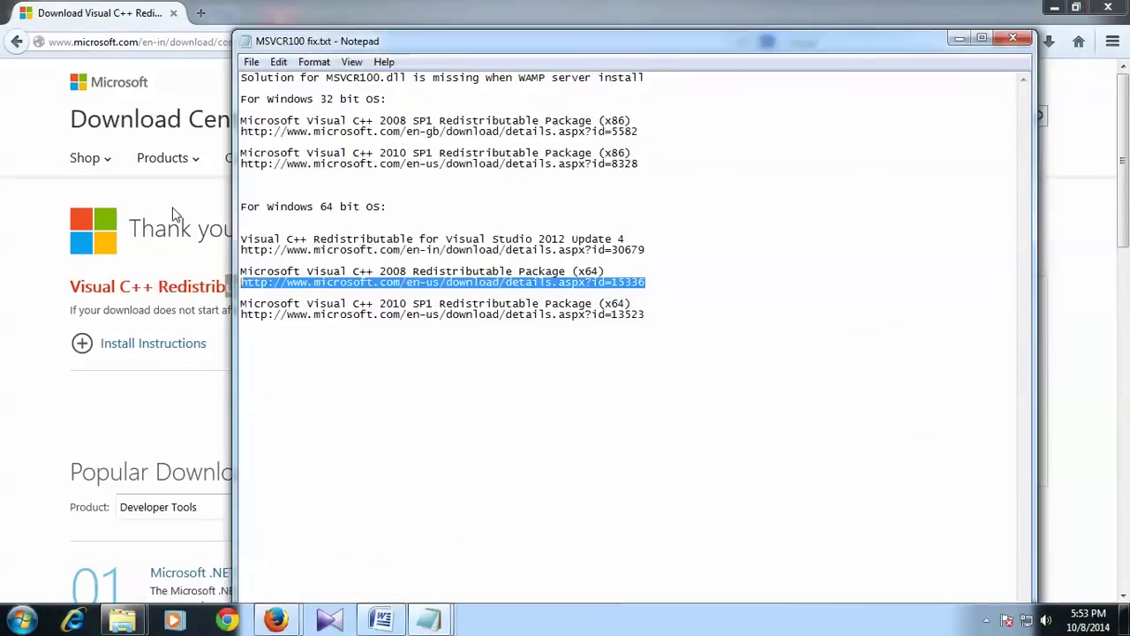
{"action": "left_click", "coordinate": [148, 41]}
{"action": "key", "text": "ctrl+v"}
{"action": "key", "text": "Return"}
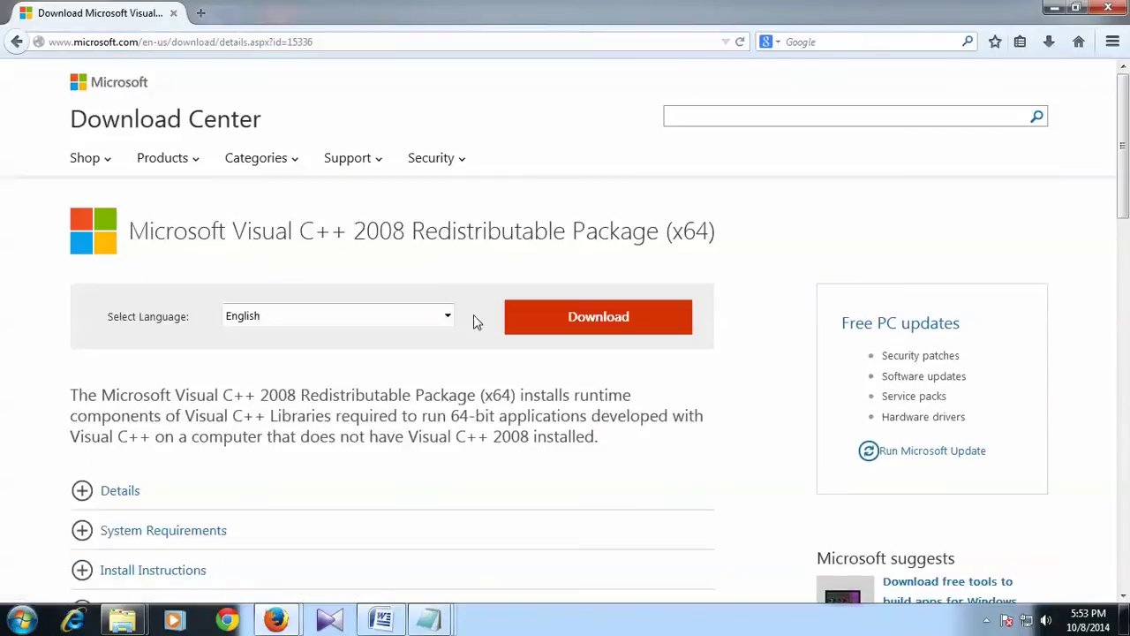
{"action": "left_click", "coordinate": [606, 326]}
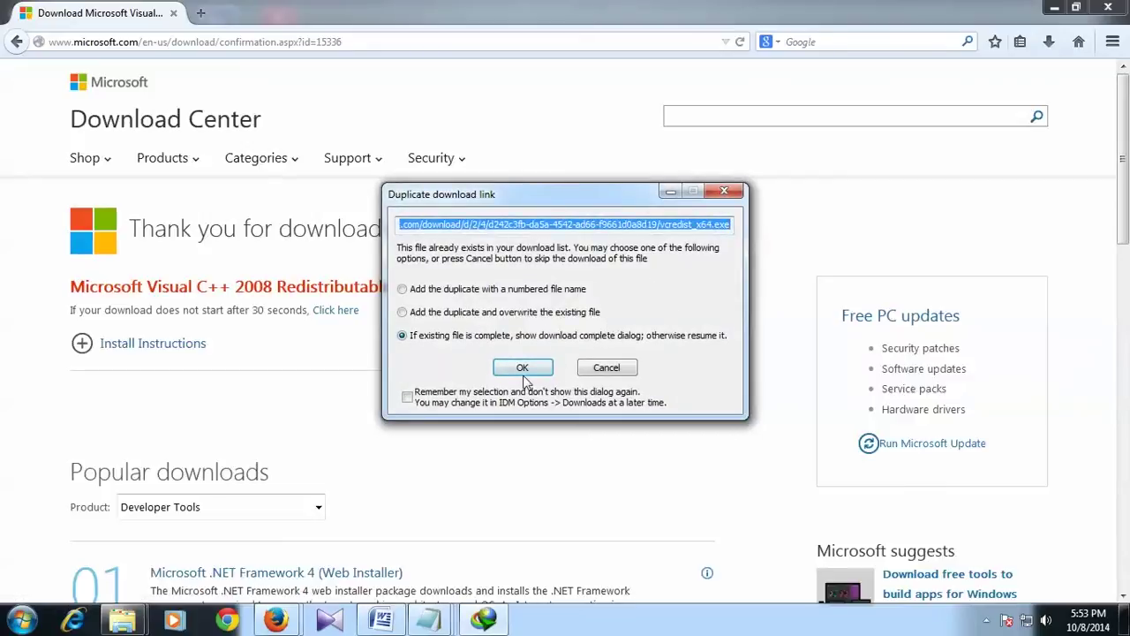
{"action": "left_click", "coordinate": [610, 367]}
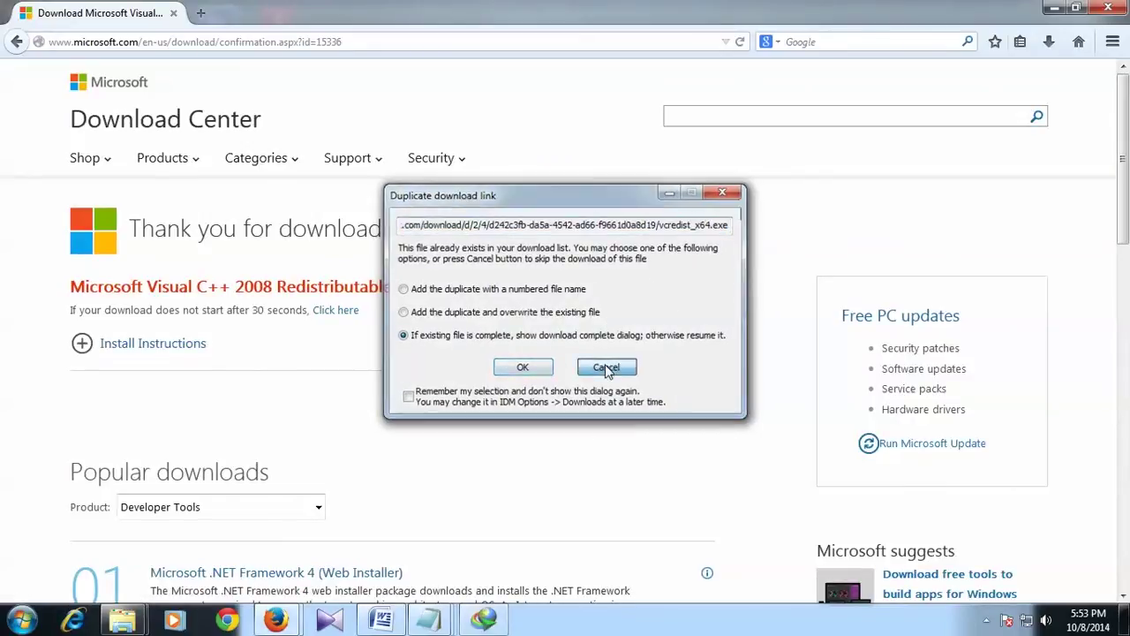
Copy the Visual C++ 2010 SP1 Redistributable (x64) link (id=13523) from the notes and open it in Firefox.
{"action": "mouse_move", "coordinate": [447, 624]}
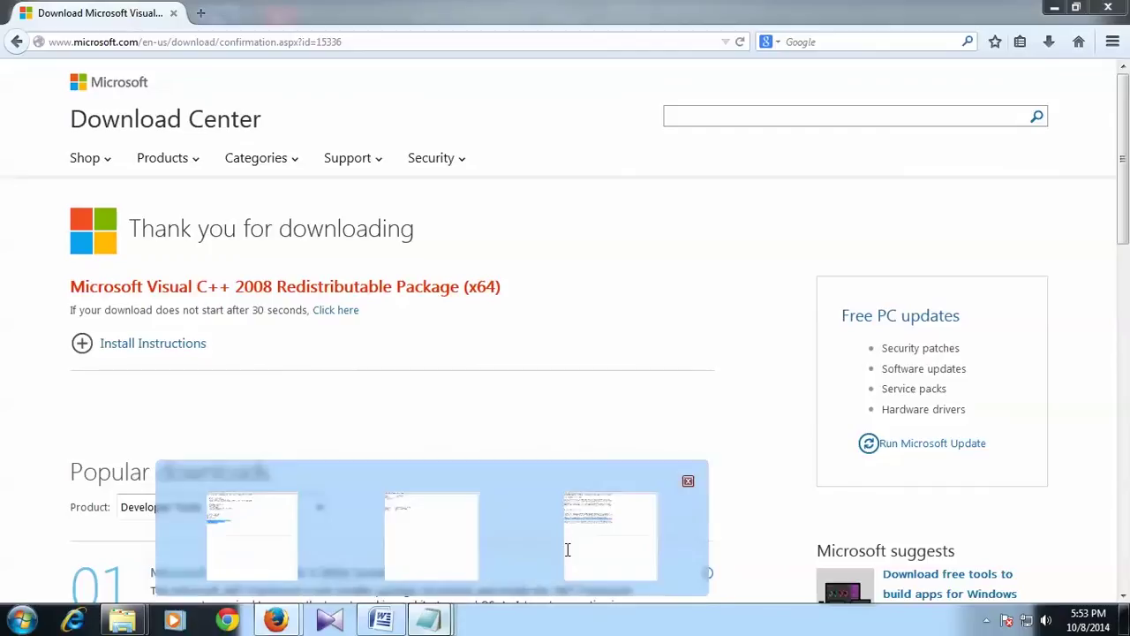
{"action": "left_click", "coordinate": [569, 543]}
{"action": "left_click_drag", "start_coordinate": [653, 315], "coordinate": [191, 311]}
{"action": "key", "text": "ctrl+c"}
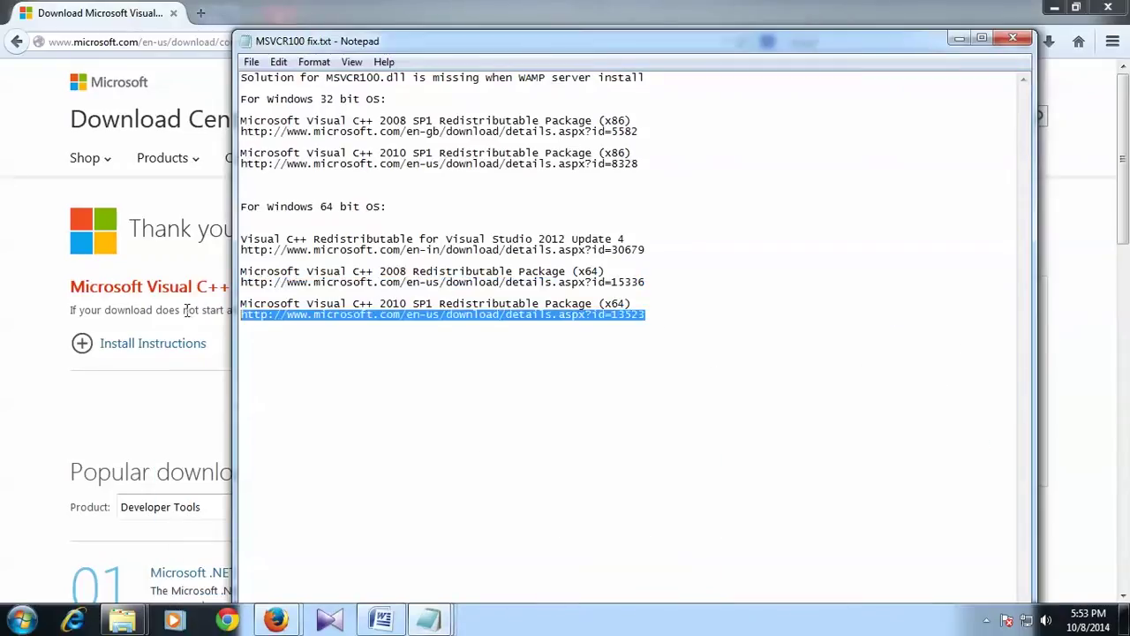
{"action": "left_click", "coordinate": [132, 42]}
{"action": "key", "text": "ctrl+v"}
{"action": "key", "text": "Return"}
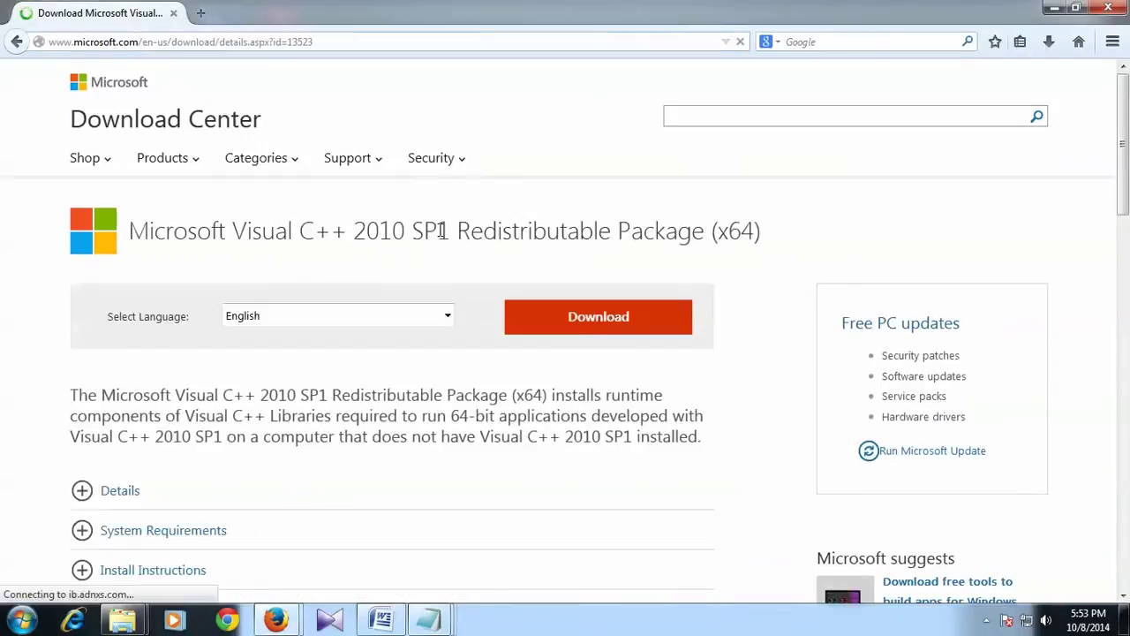
Download the Visual C++ 2010 SP1 x64 package, accept the existing-file option and open the folder containing it.
{"action": "left_click", "coordinate": [552, 331]}
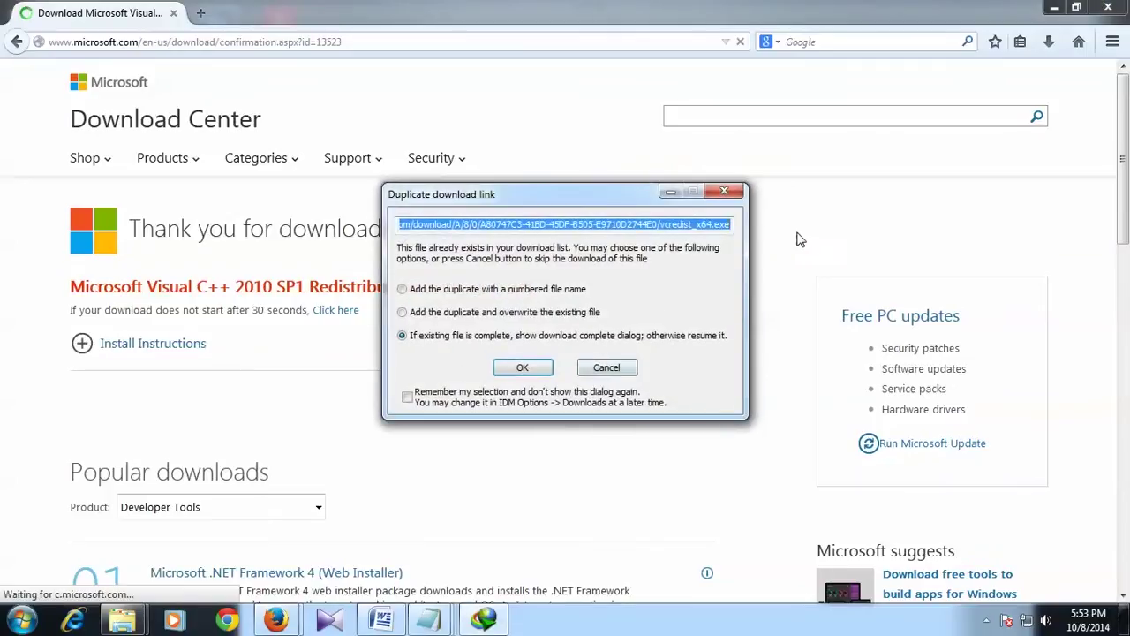
{"action": "left_click", "coordinate": [541, 372]}
{"action": "left_click", "coordinate": [582, 366]}
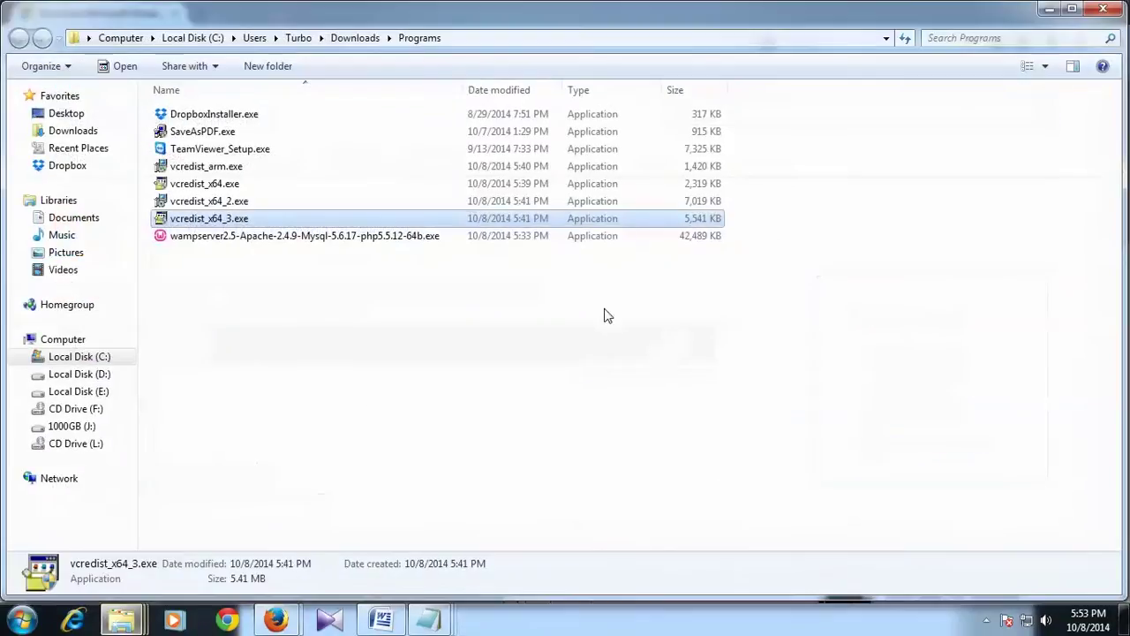
Restore the Programs folder window to a smaller size and look over the three vcredist_x64 installers.
{"action": "double_click", "coordinate": [368, 27]}
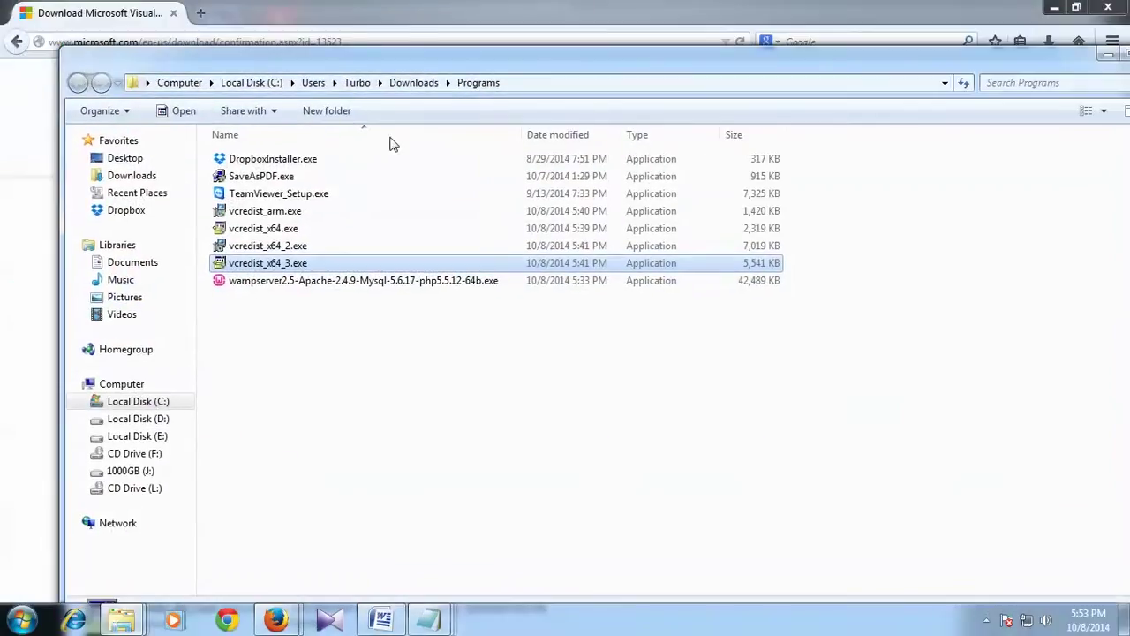
{"action": "left_click", "coordinate": [273, 230]}
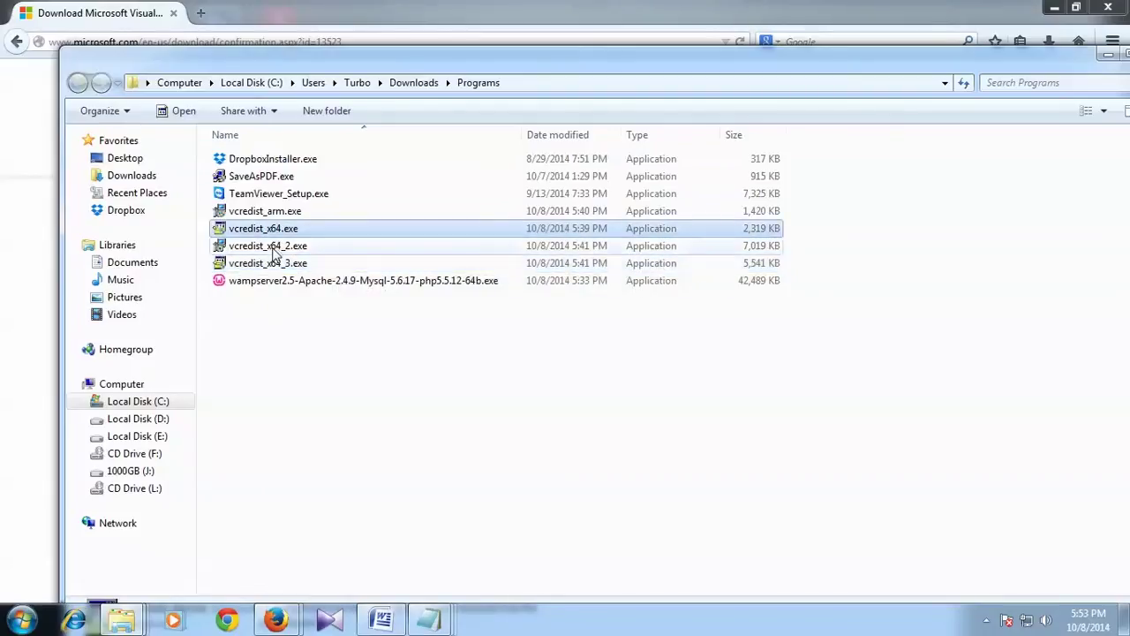
{"action": "left_click", "coordinate": [273, 265], "text": "shift"}
{"action": "left_click", "coordinate": [353, 383]}
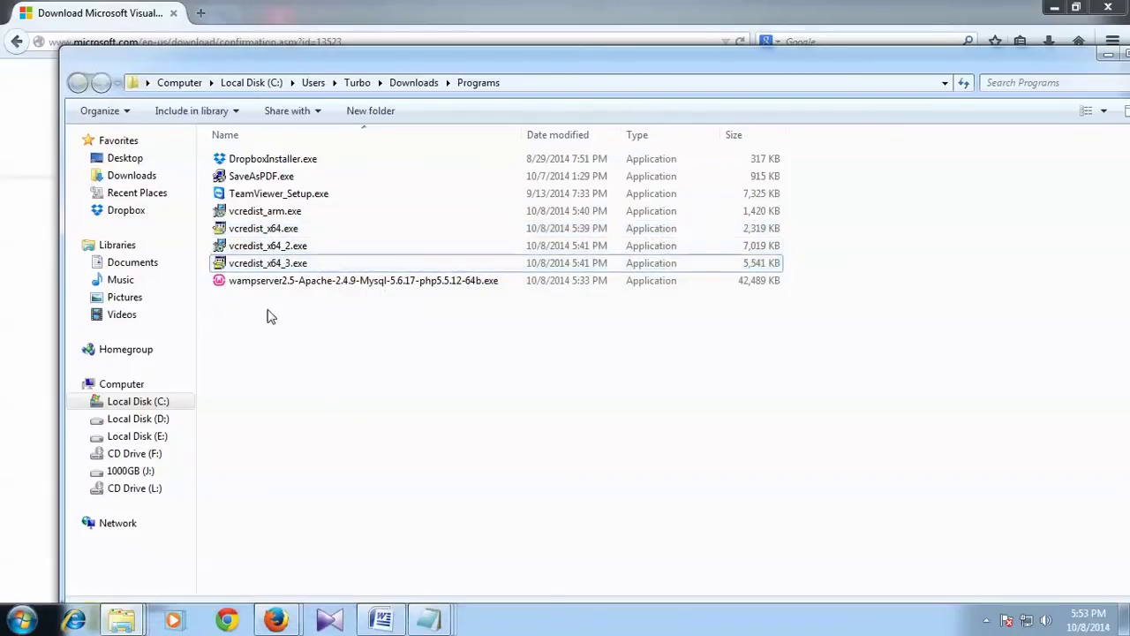
Run vcredist_x64.exe and repair the Microsoft Visual C++ 2008 Redistributable, closing its setup when done.
{"action": "double_click", "coordinate": [270, 232]}
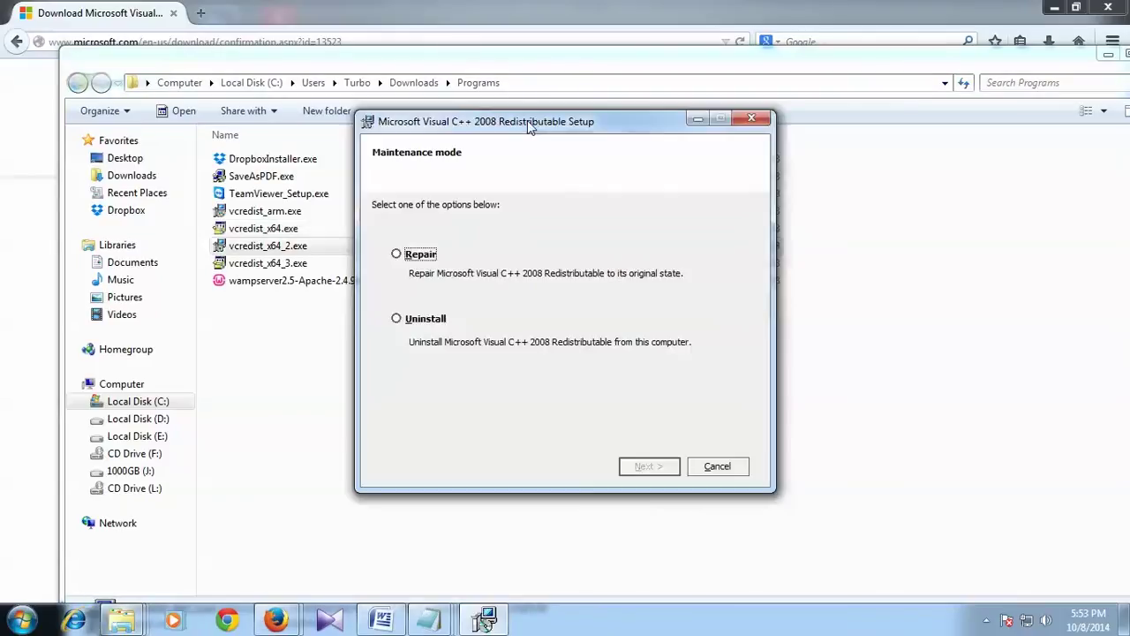
{"action": "left_click_drag", "start_coordinate": [539, 129], "coordinate": [598, 114]}
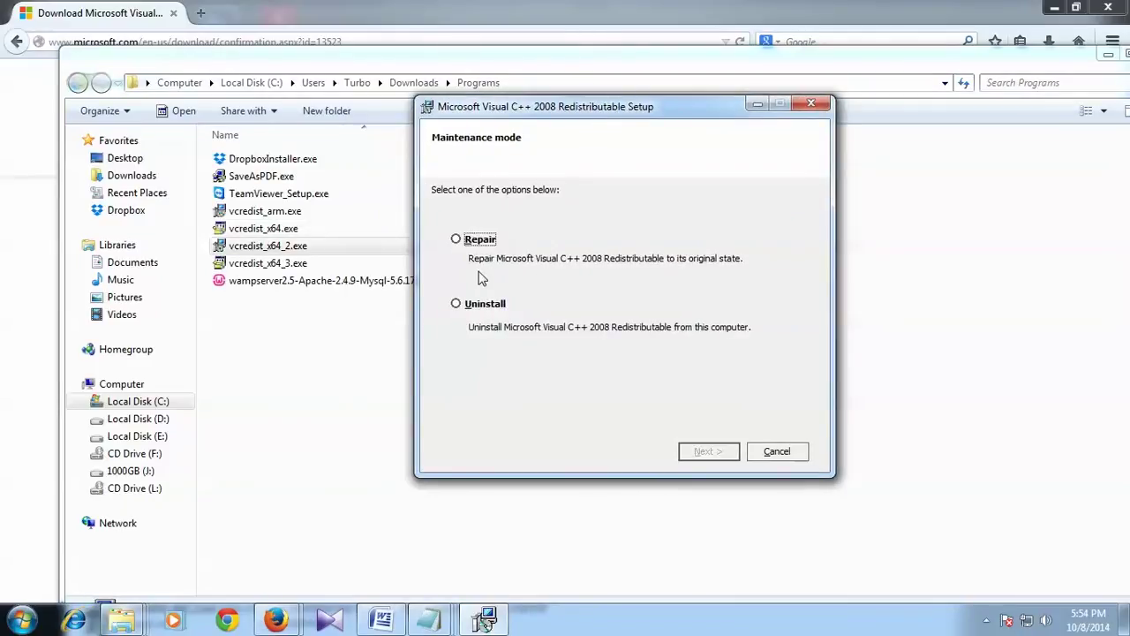
{"action": "left_click", "coordinate": [482, 241]}
{"action": "left_click", "coordinate": [703, 452]}
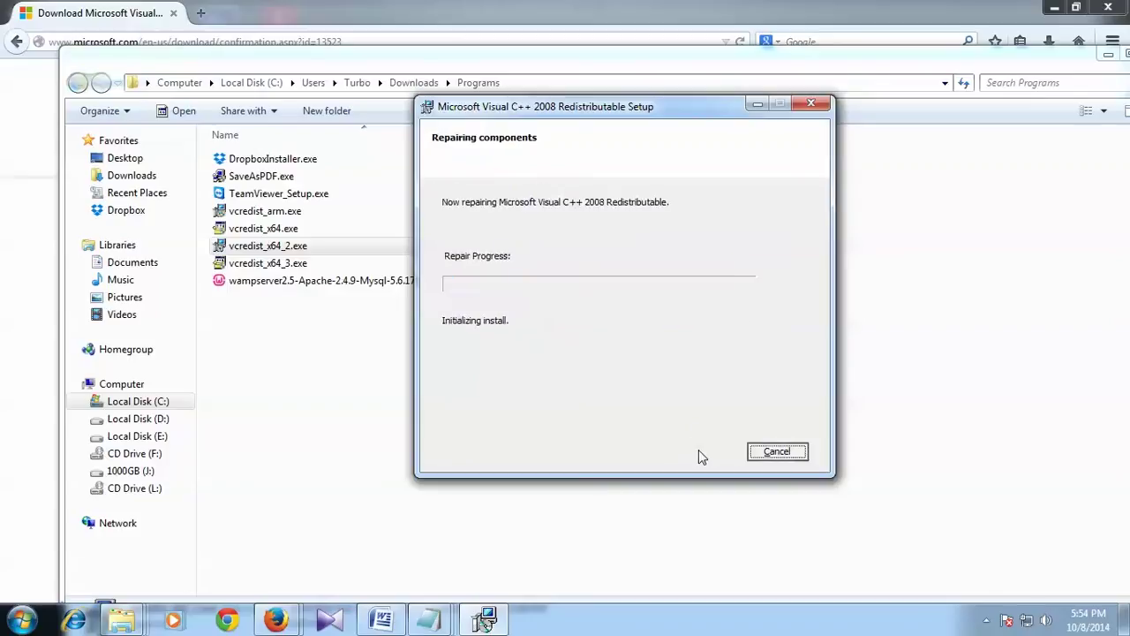
{"action": "left_click", "coordinate": [770, 452]}
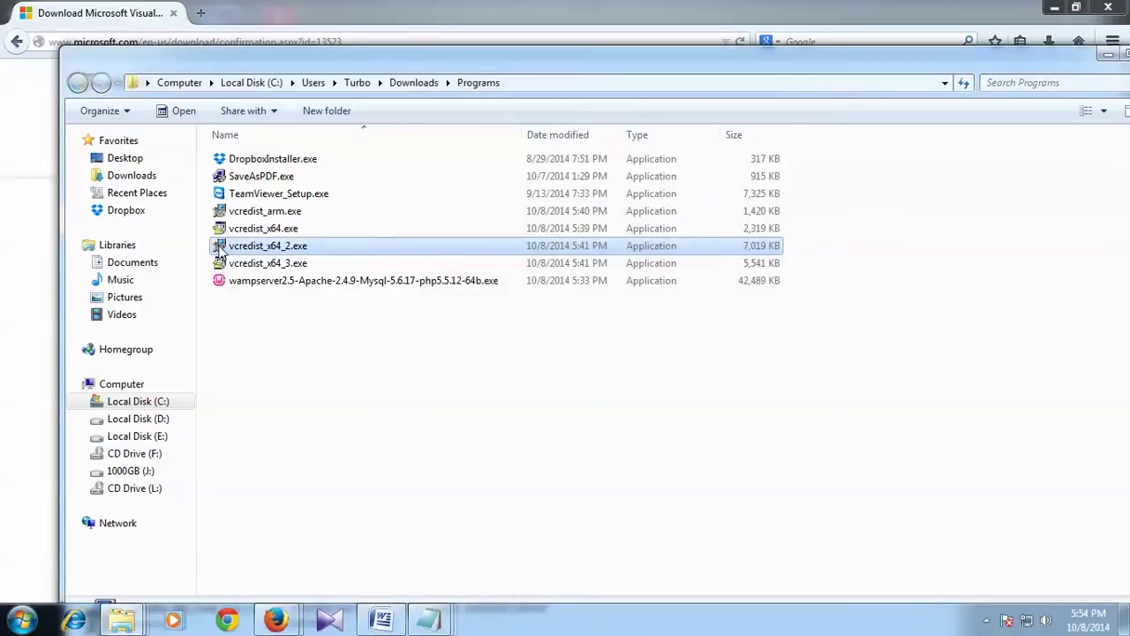
Run vcredist_x64_2.exe, agree to the license terms, install the Visual C++ 2012 Redistributable (x64) and close setup.
{"action": "left_click", "coordinate": [574, 338]}
{"action": "double_click", "coordinate": [272, 248]}
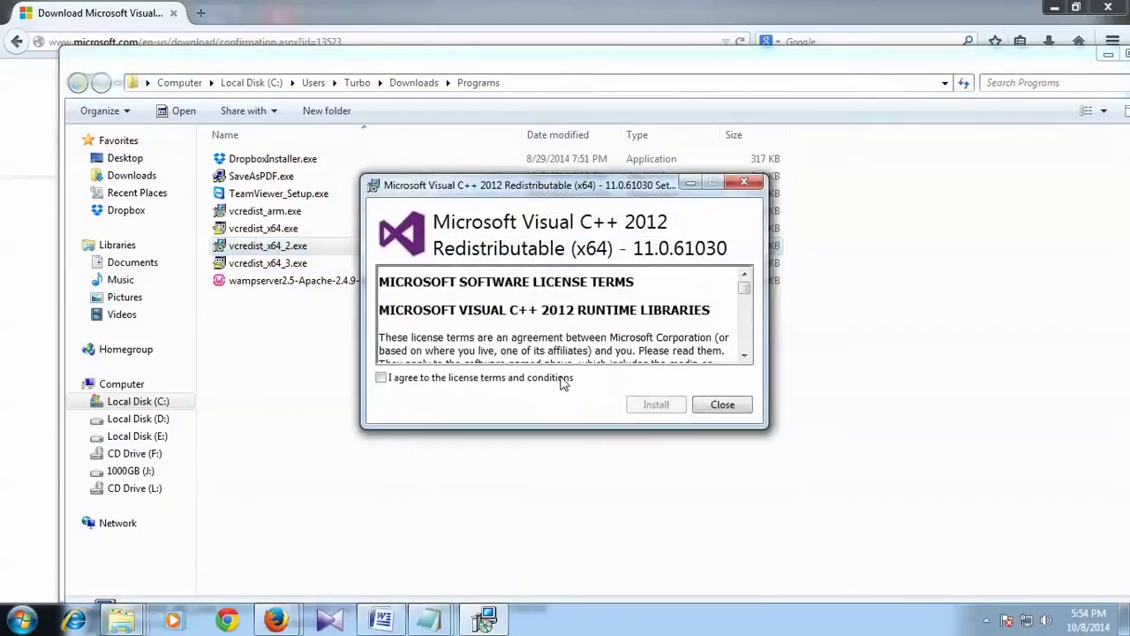
{"action": "left_click", "coordinate": [465, 380]}
{"action": "left_click", "coordinate": [648, 405]}
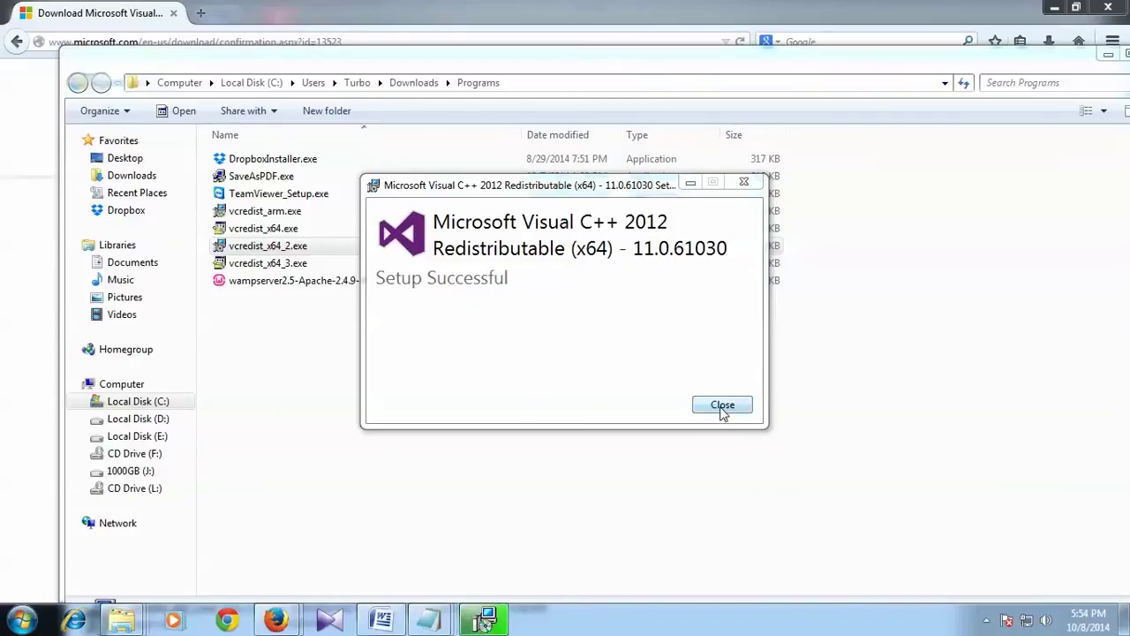
{"action": "left_click", "coordinate": [723, 407]}
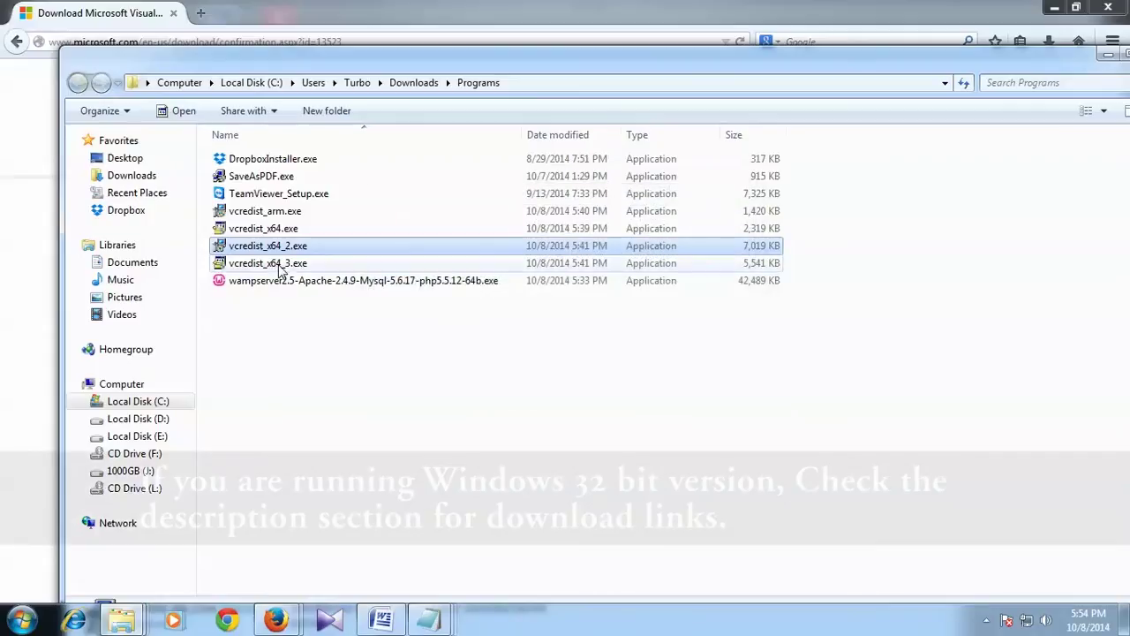
Run vcredist_x64_3.exe and repair the Microsoft Visual C++ 2010 x64 Redistributable, finishing its maintenance wizard.
{"action": "double_click", "coordinate": [280, 268]}
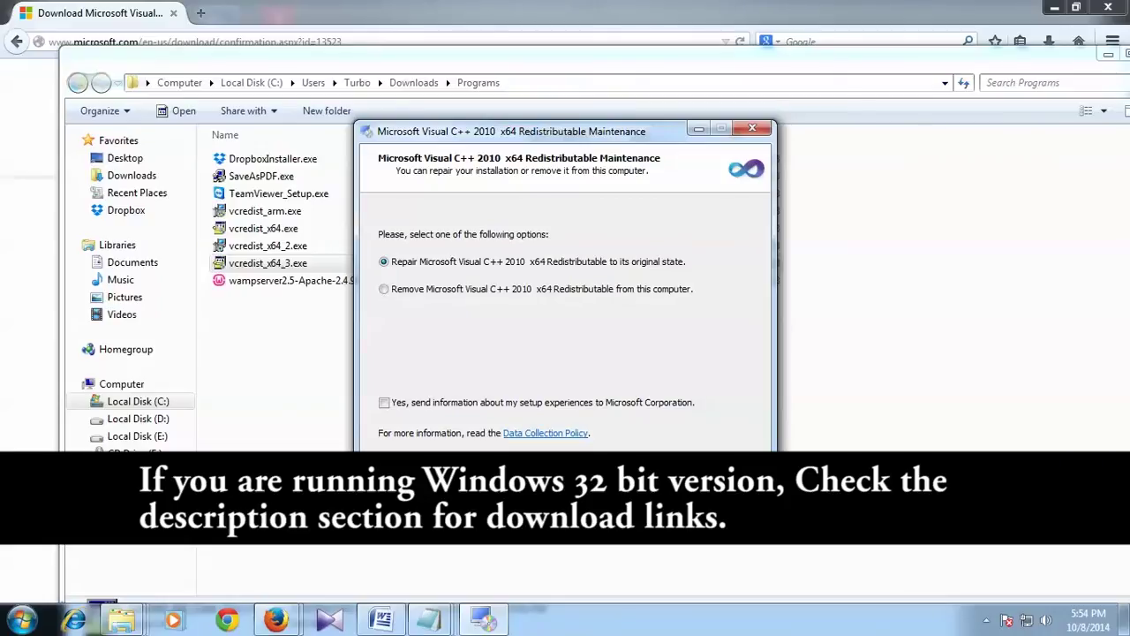
{"action": "key", "text": "Return"}
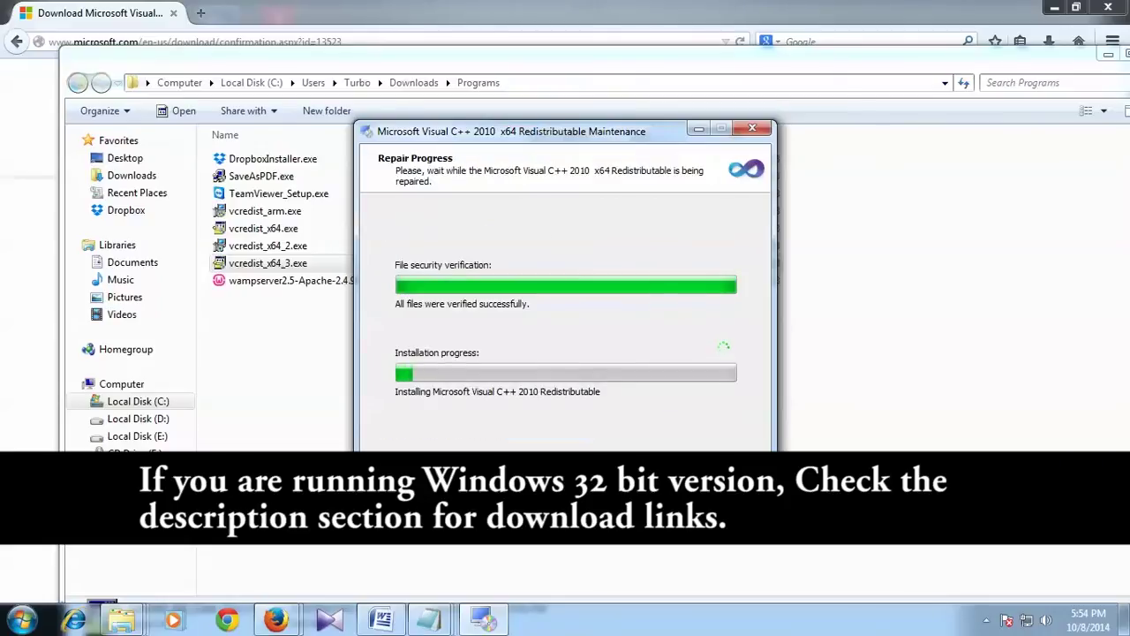
{"action": "key", "text": "Return"}
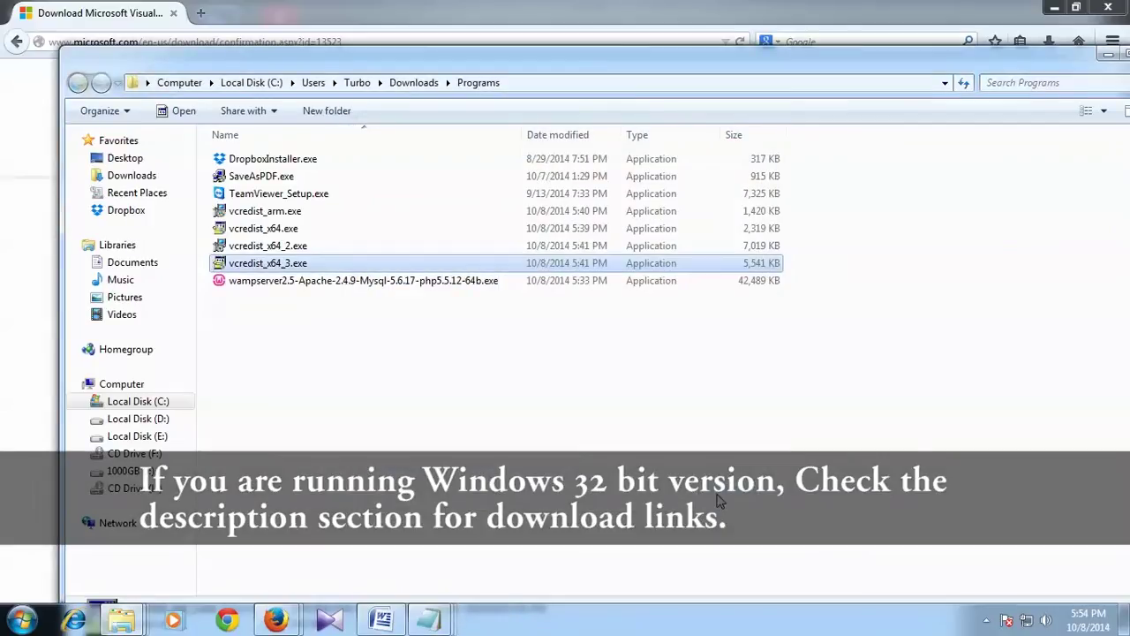
Confirm that the Visual C++ 2010 setup installed correctly and clear the open windows off the desktop.
{"action": "left_click", "coordinate": [1107, 55]}
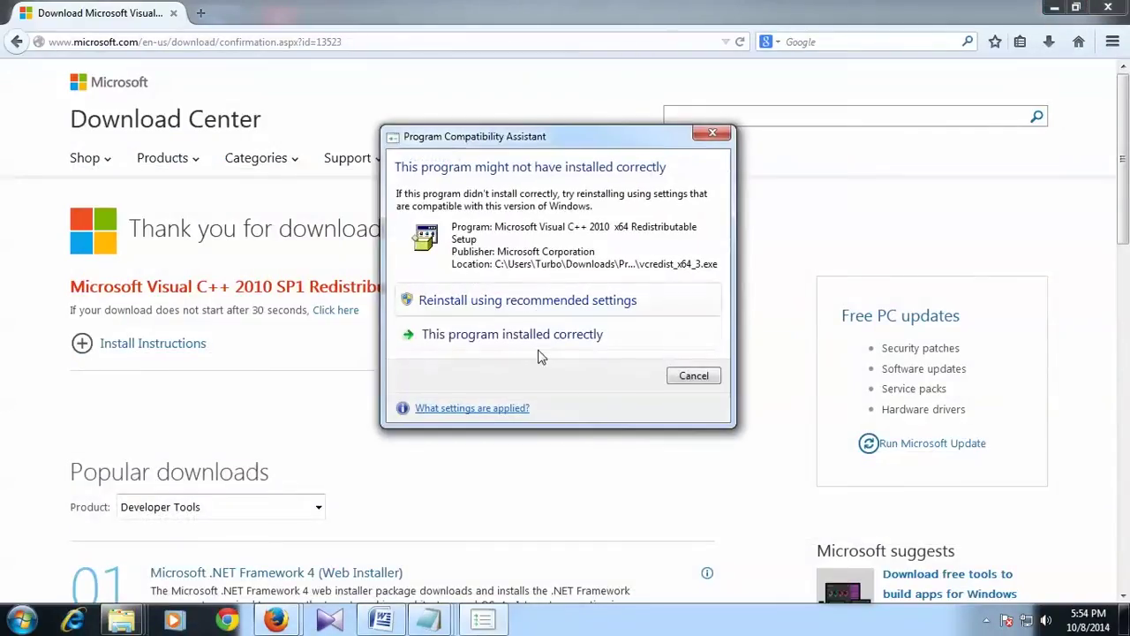
{"action": "left_click", "coordinate": [549, 335]}
{"action": "left_click", "coordinate": [1055, 7]}
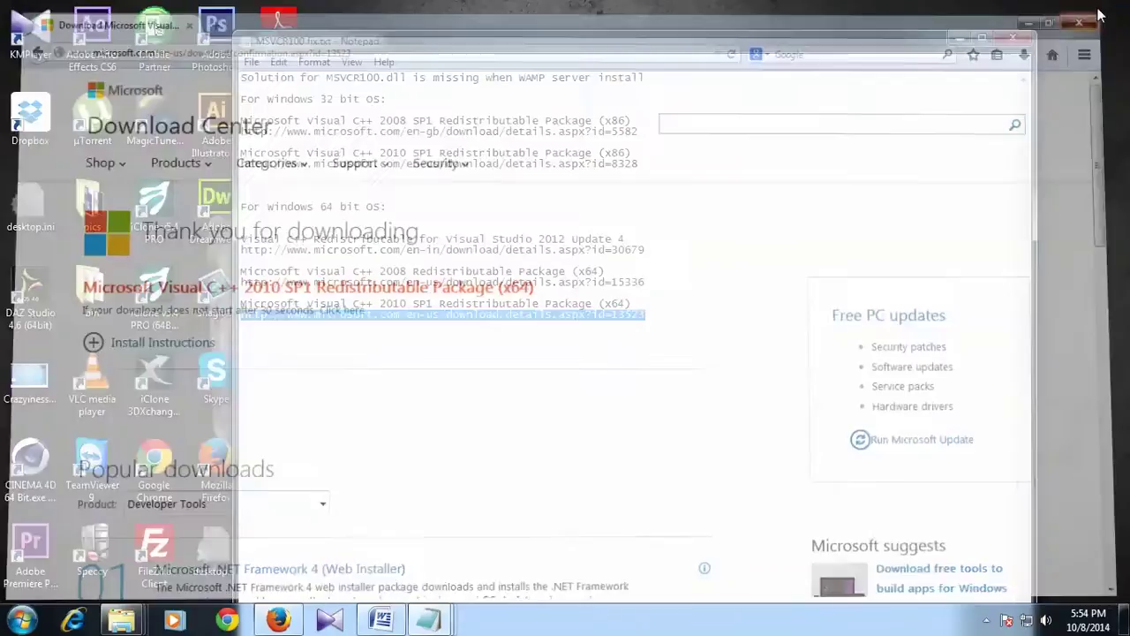
{"action": "left_click", "coordinate": [958, 42]}
{"action": "right_click", "coordinate": [698, 159]}
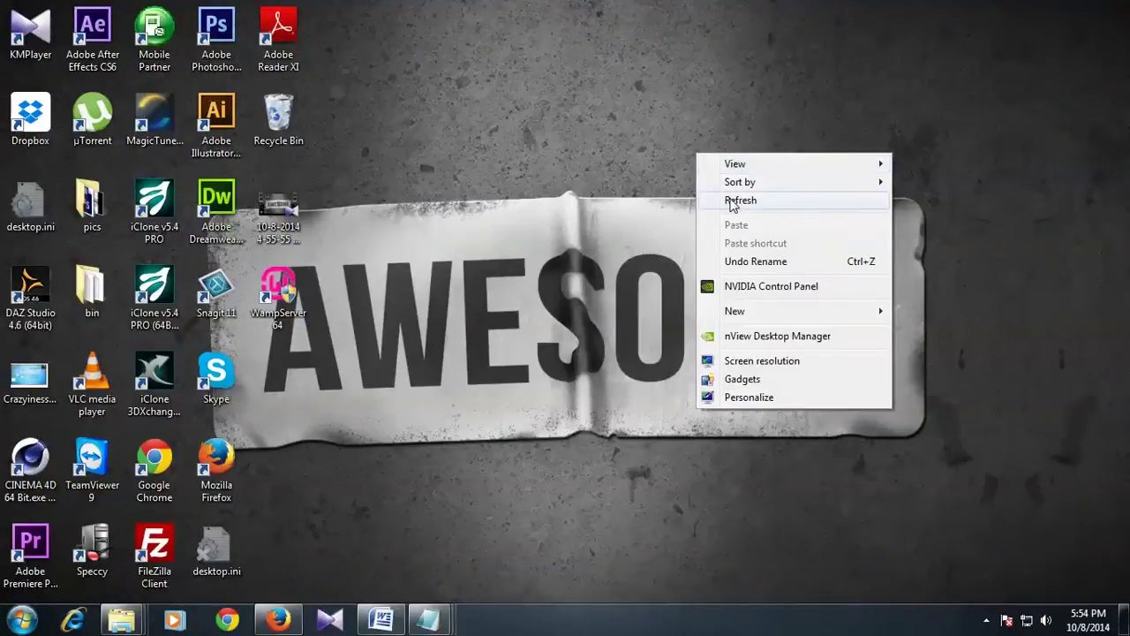
{"action": "right_click", "coordinate": [733, 201]}
{"action": "left_click", "coordinate": [757, 247]}
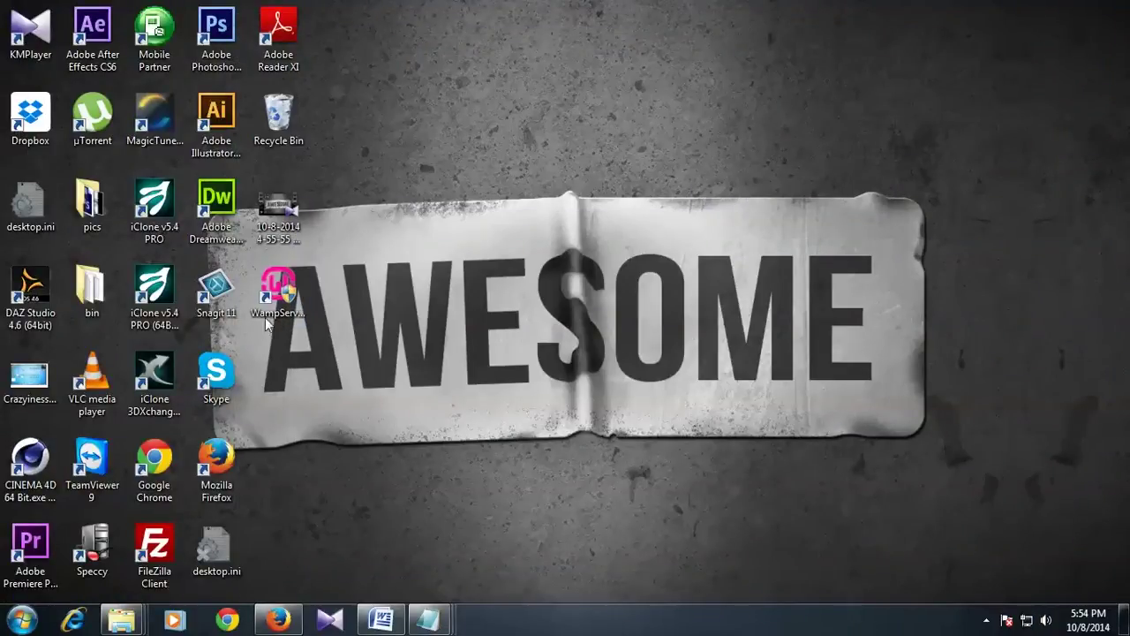
Check WampServer's status in the notification area and end the wampmanager.exe process in Task Manager.
{"action": "left_click", "coordinate": [986, 620]}
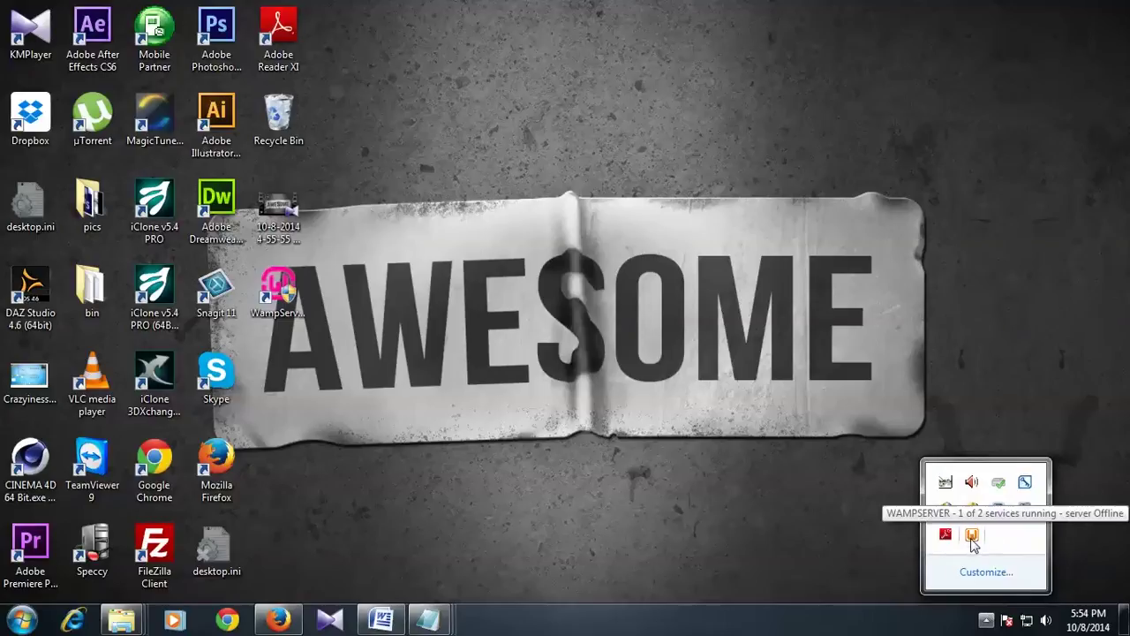
{"action": "right_click", "coordinate": [655, 618]}
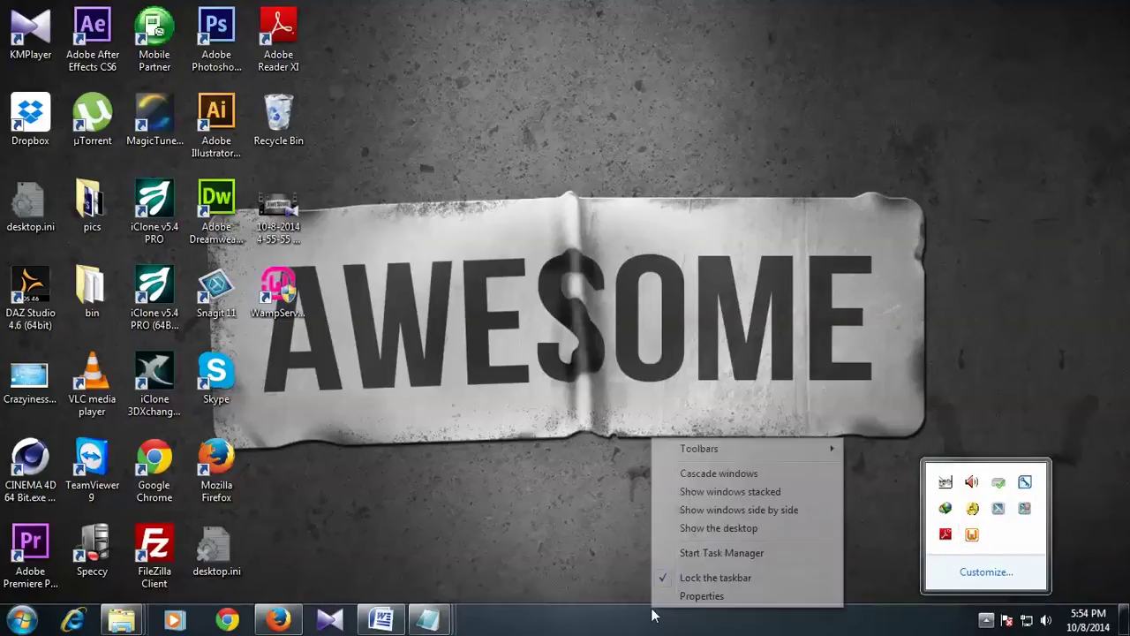
{"action": "left_click", "coordinate": [684, 556]}
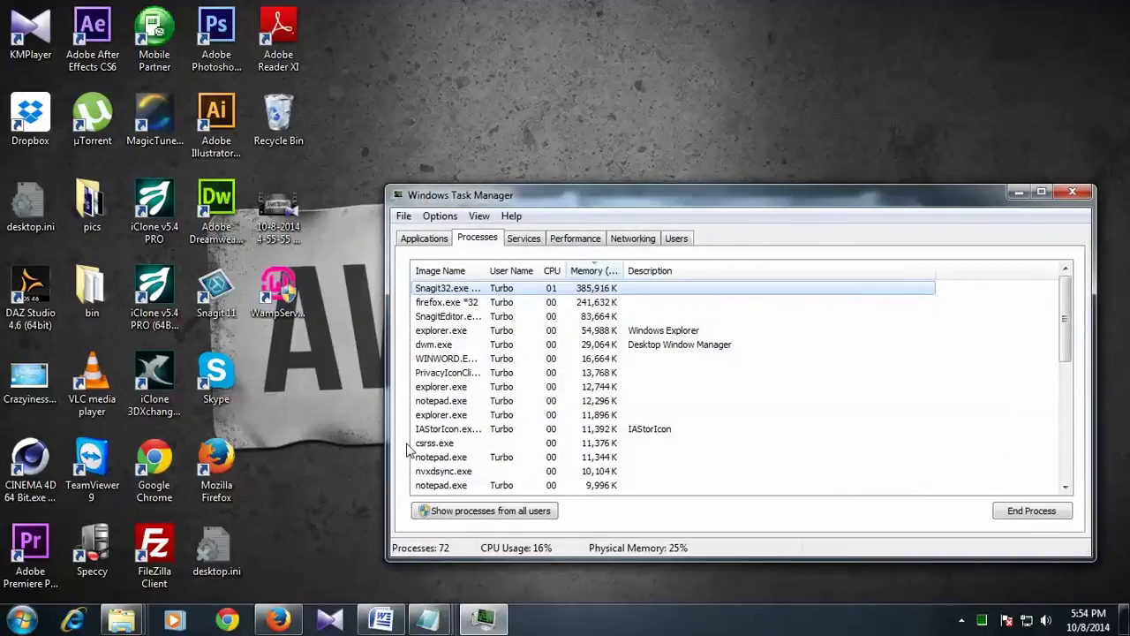
{"action": "left_click", "coordinate": [452, 430]}
{"action": "key", "text": "w"}
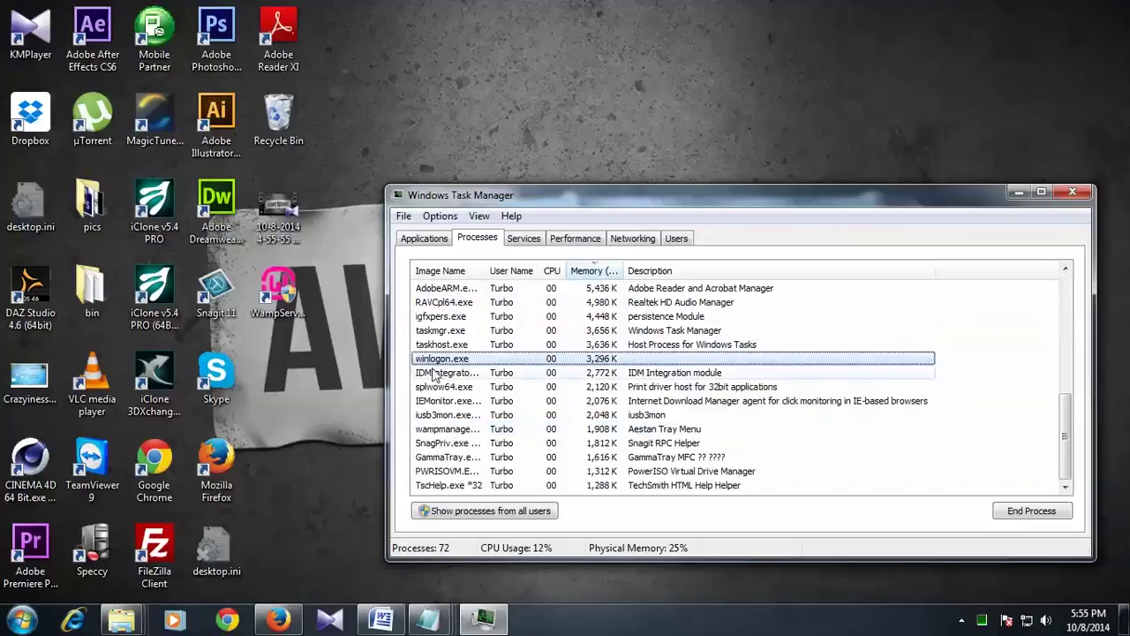
{"action": "left_click", "coordinate": [476, 430]}
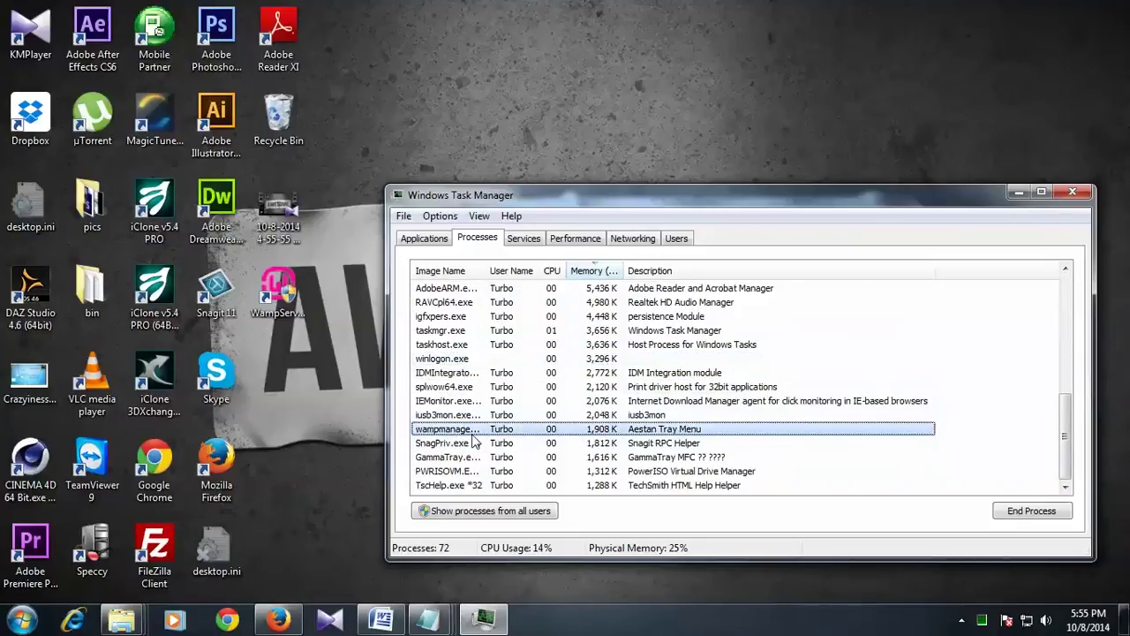
{"action": "left_click_drag", "start_coordinate": [486, 270], "coordinate": [556, 270]}
{"action": "left_click", "coordinate": [1024, 510]}
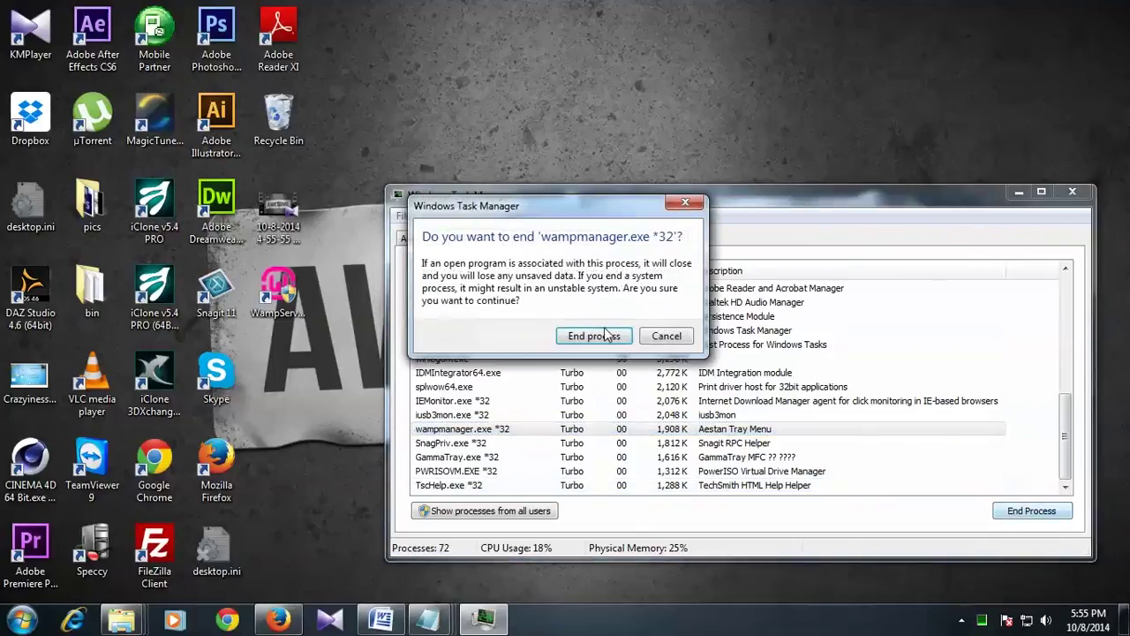
{"action": "left_click", "coordinate": [587, 338]}
{"action": "left_click", "coordinate": [1072, 193]}
Refresh the desktop, launch WampServer64 again and start all of its services.
{"action": "right_click", "coordinate": [797, 227]}
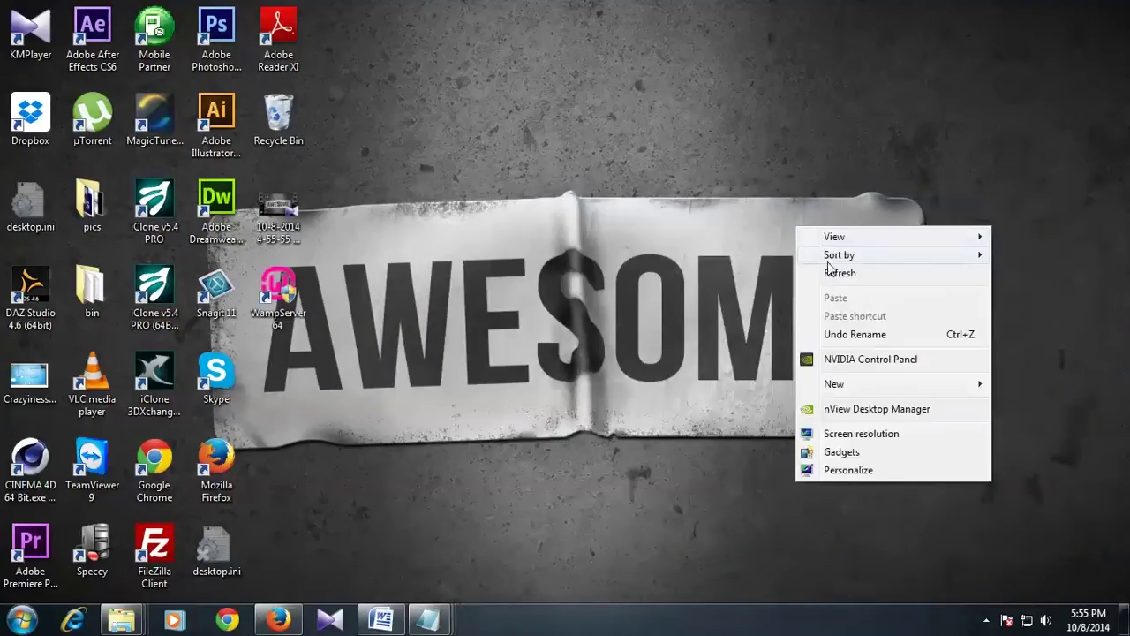
{"action": "left_click", "coordinate": [833, 272]}
{"action": "double_click", "coordinate": [278, 291]}
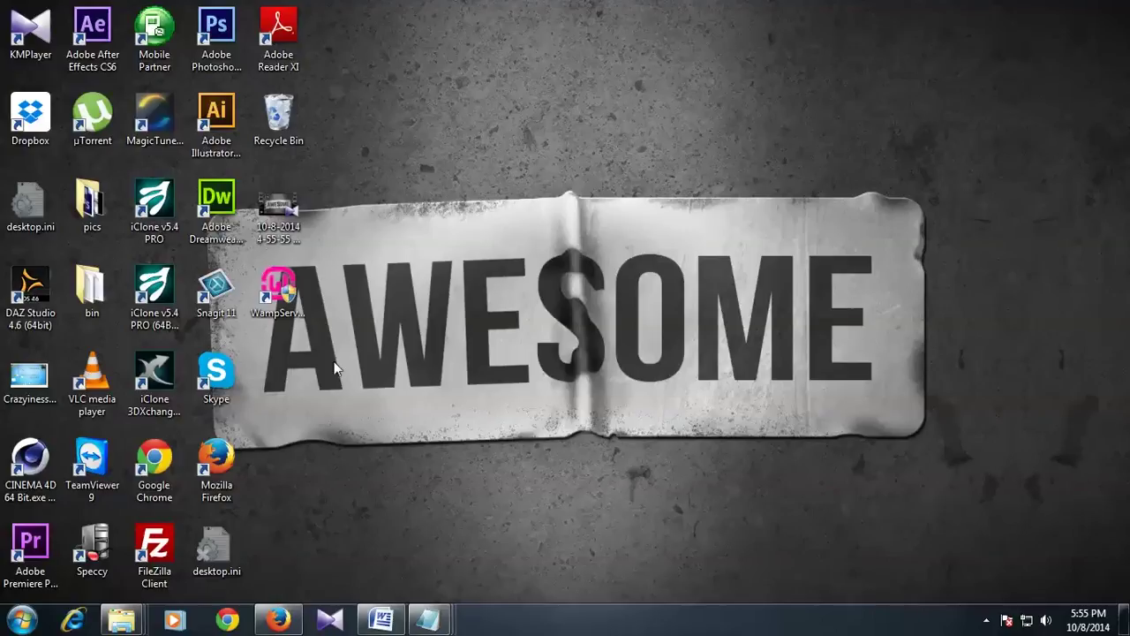
{"action": "left_click", "coordinate": [986, 620]}
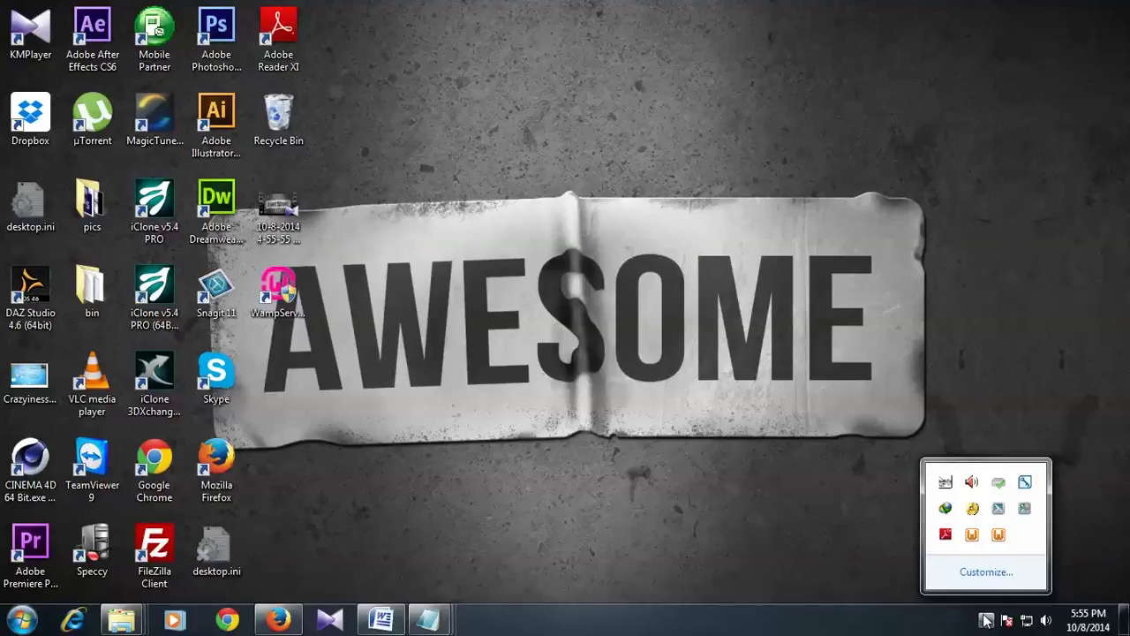
{"action": "right_click", "coordinate": [974, 539]}
{"action": "left_click", "coordinate": [964, 538]}
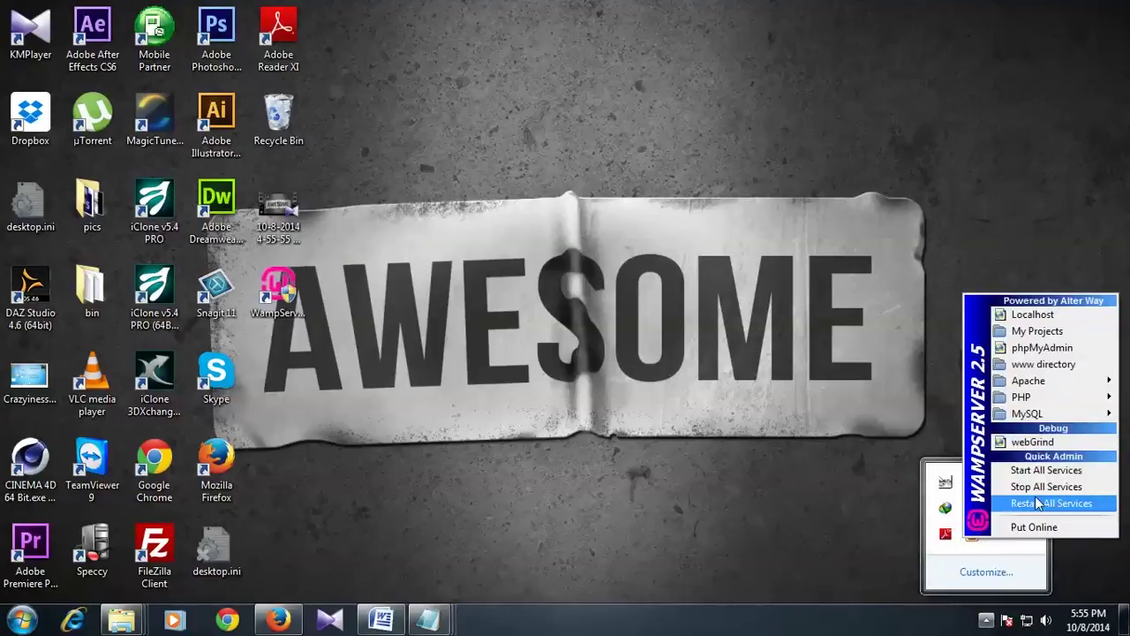
{"action": "left_click", "coordinate": [1048, 470]}
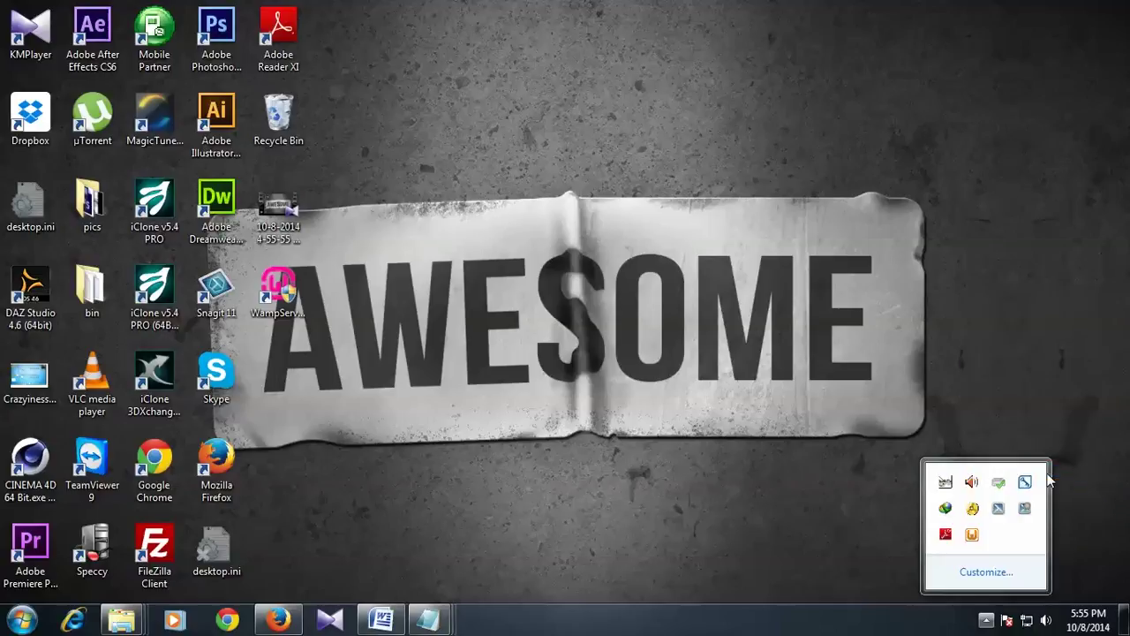
Refresh the WampServer tray program and restart all of its services.
{"action": "right_click", "coordinate": [972, 536]}
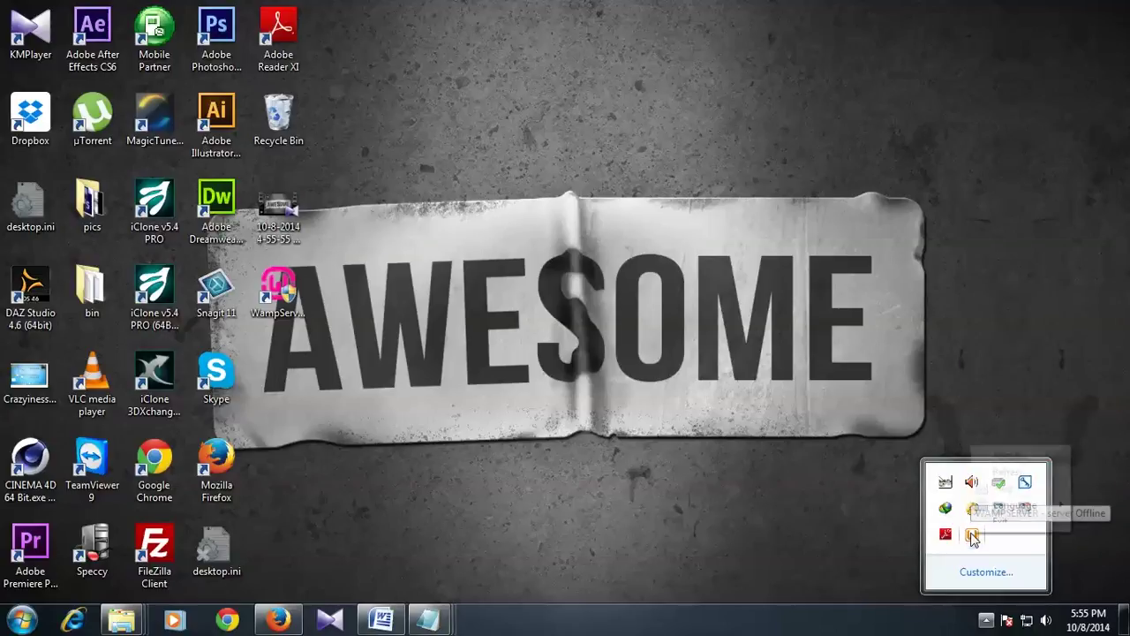
{"action": "left_click", "coordinate": [1008, 472]}
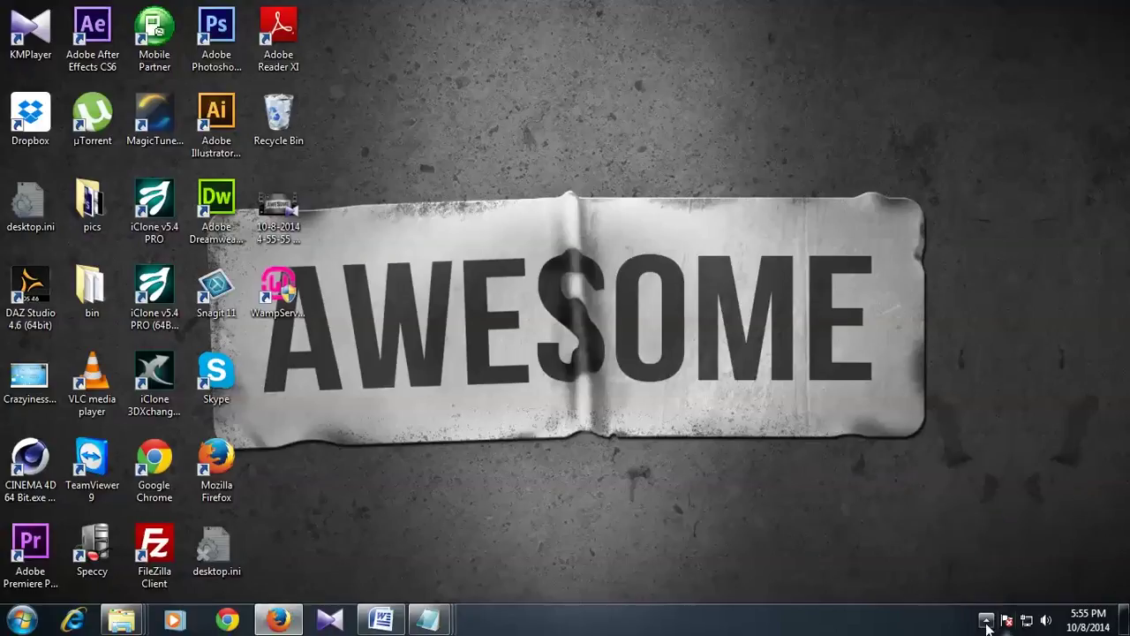
{"action": "left_click", "coordinate": [986, 620]}
{"action": "left_click", "coordinate": [974, 536]}
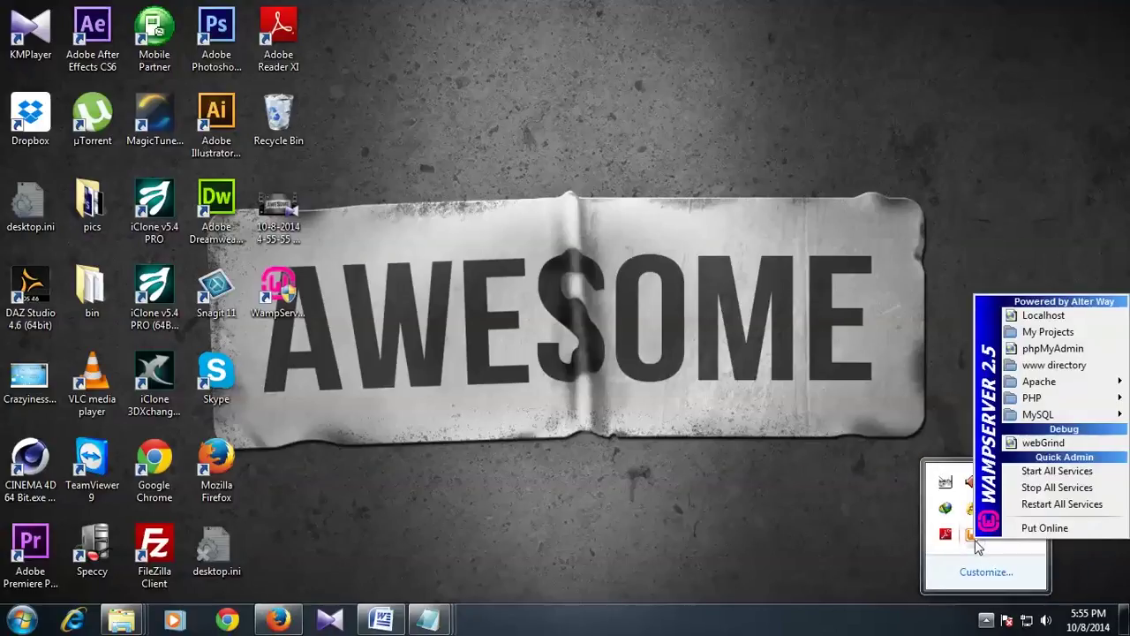
{"action": "left_click", "coordinate": [1050, 504]}
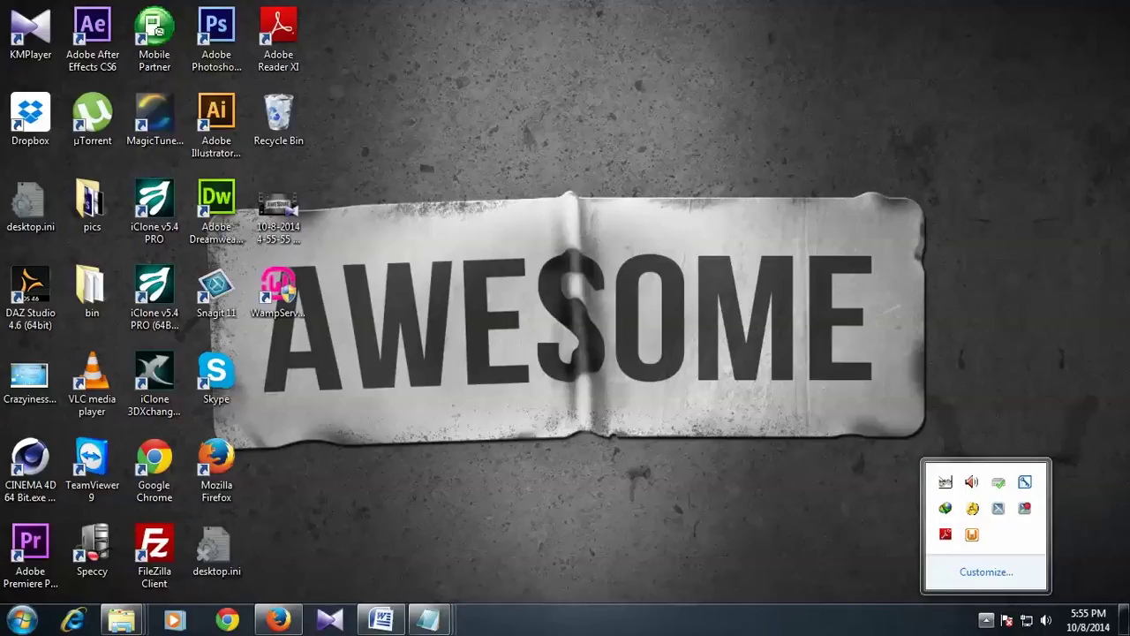
Check WampServer's status again in the notification area and select its desktop shortcut.
{"action": "left_click", "coordinate": [278, 291]}
{"action": "left_click", "coordinate": [1074, 309]}
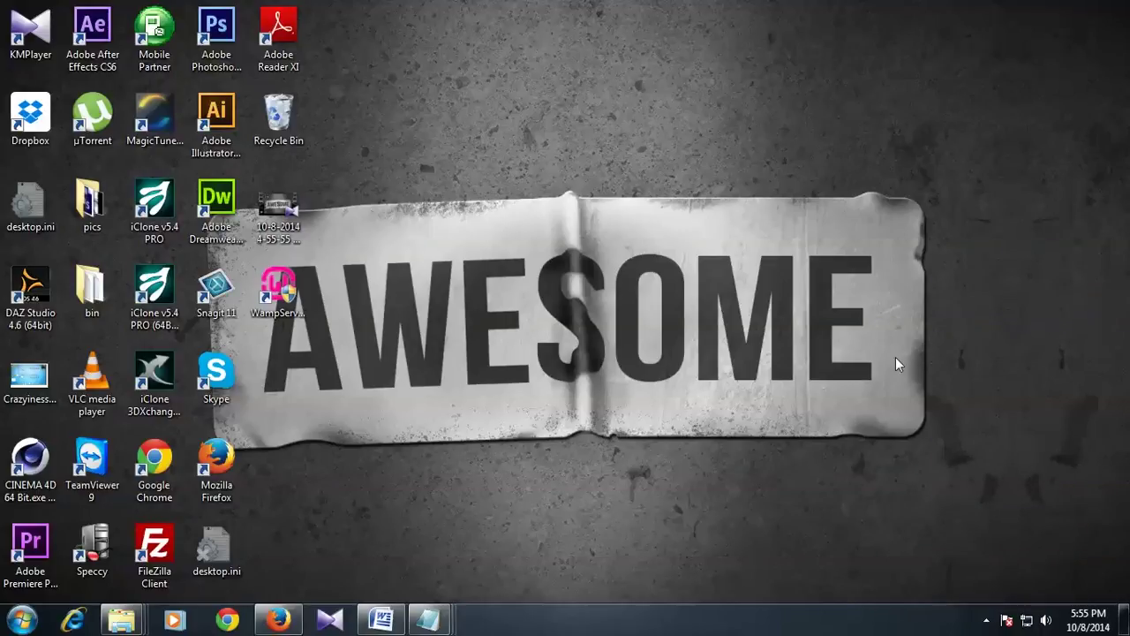
{"action": "left_click", "coordinate": [985, 621]}
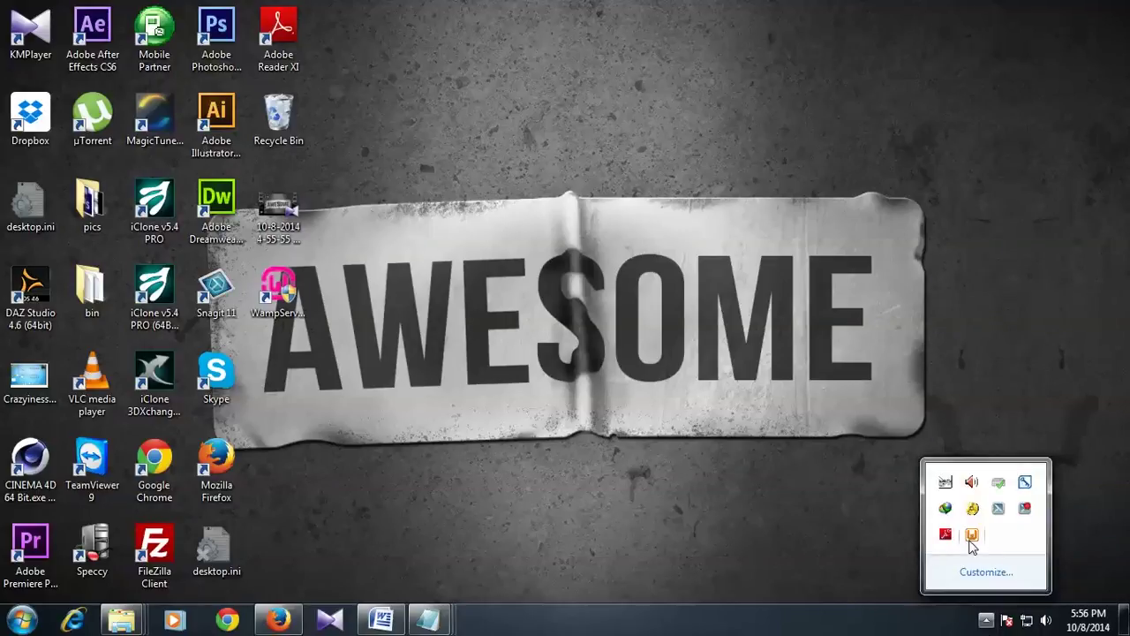
{"action": "left_click", "coordinate": [282, 295]}
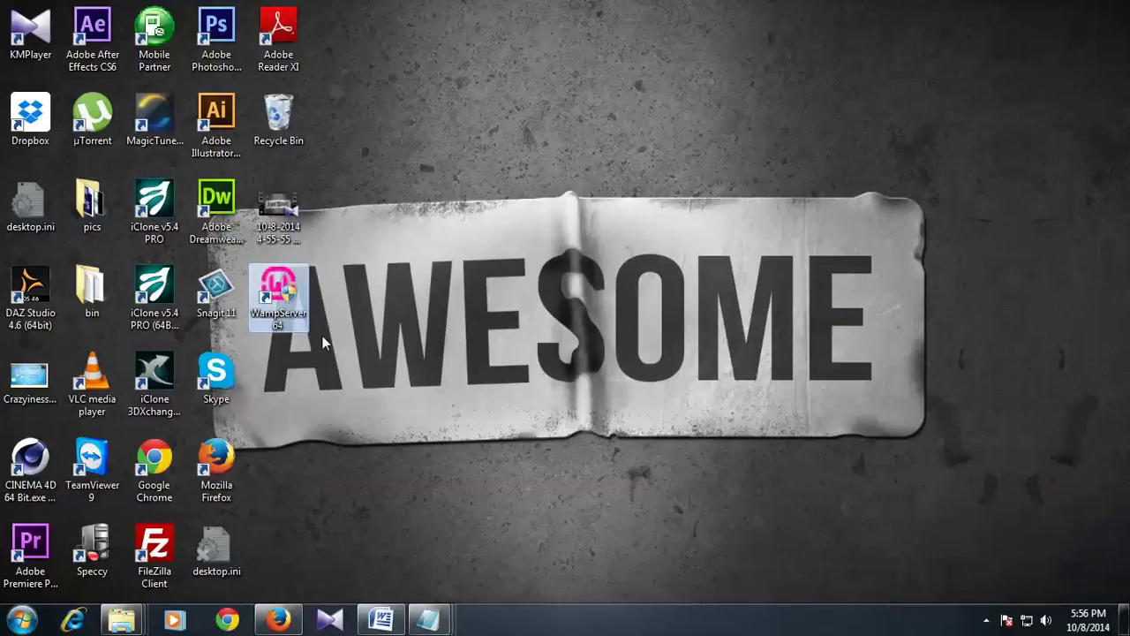
{"action": "right_click", "coordinate": [322, 335]}
{"action": "key", "text": "Escape"}
Uninstall WampServer 2.5 with all its components through Programs and Features, closing Control Panel when done.
{"action": "key", "text": "super"}
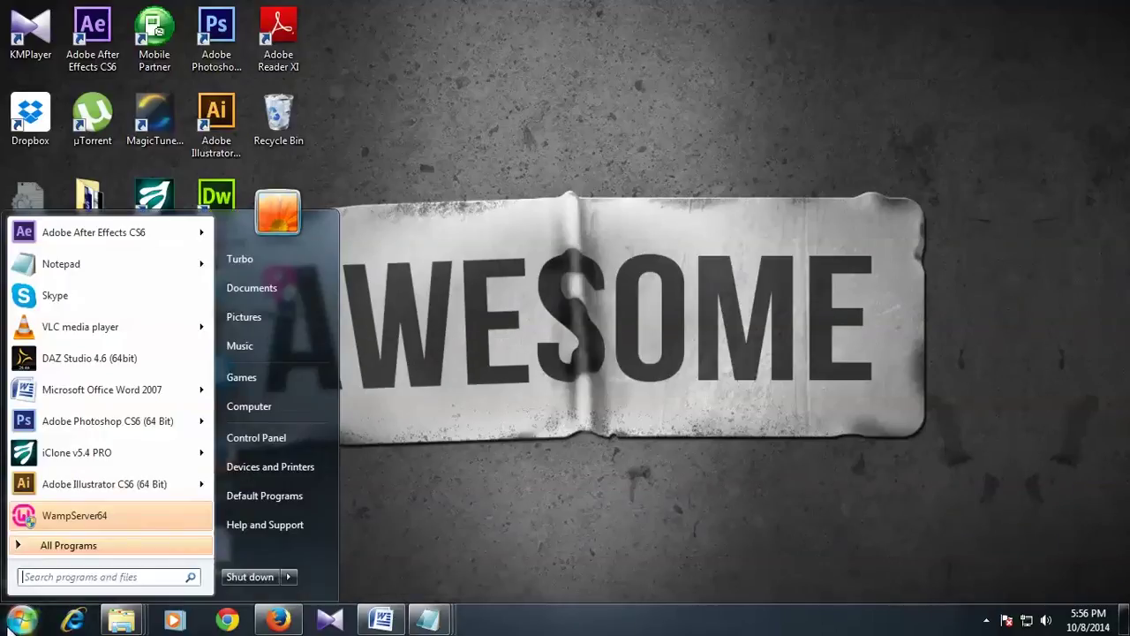
{"action": "left_click", "coordinate": [266, 441]}
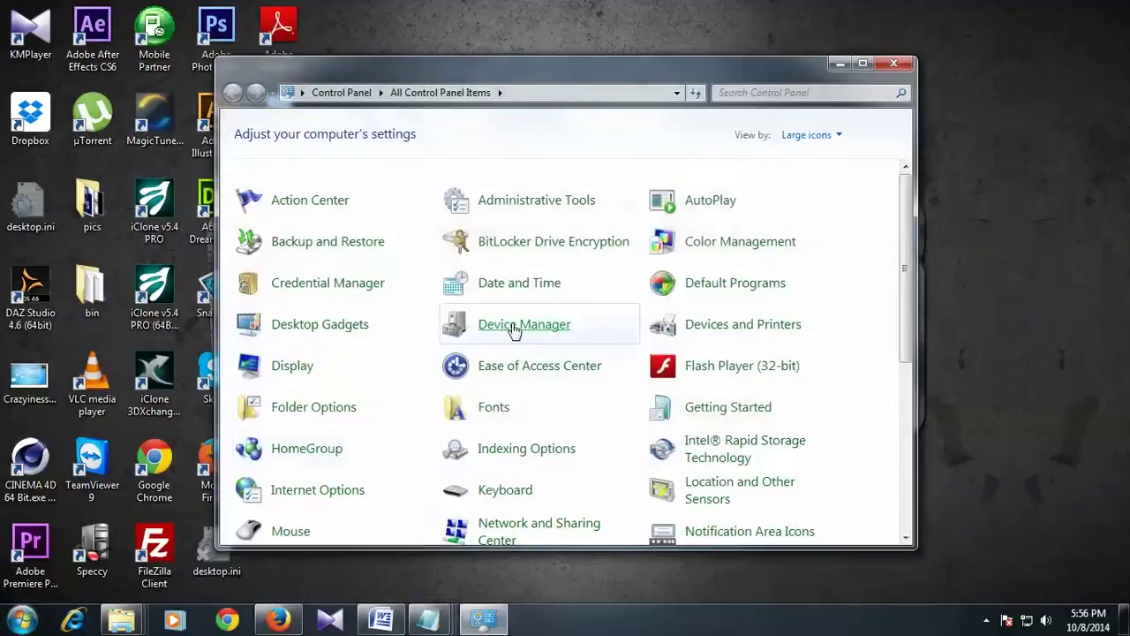
{"action": "left_click_drag", "start_coordinate": [905, 289], "coordinate": [926, 455]}
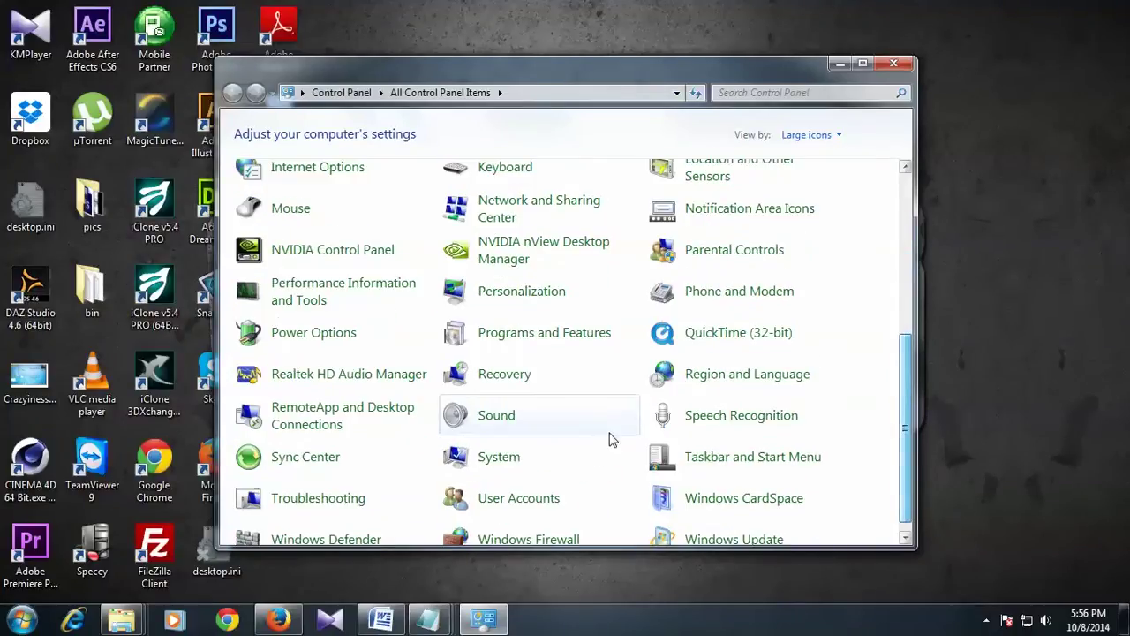
{"action": "left_click", "coordinate": [537, 334]}
{"action": "left_click", "coordinate": [468, 379]}
{"action": "scroll", "coordinate": [467, 373], "scroll_direction": "down", "scroll_amount": 15}
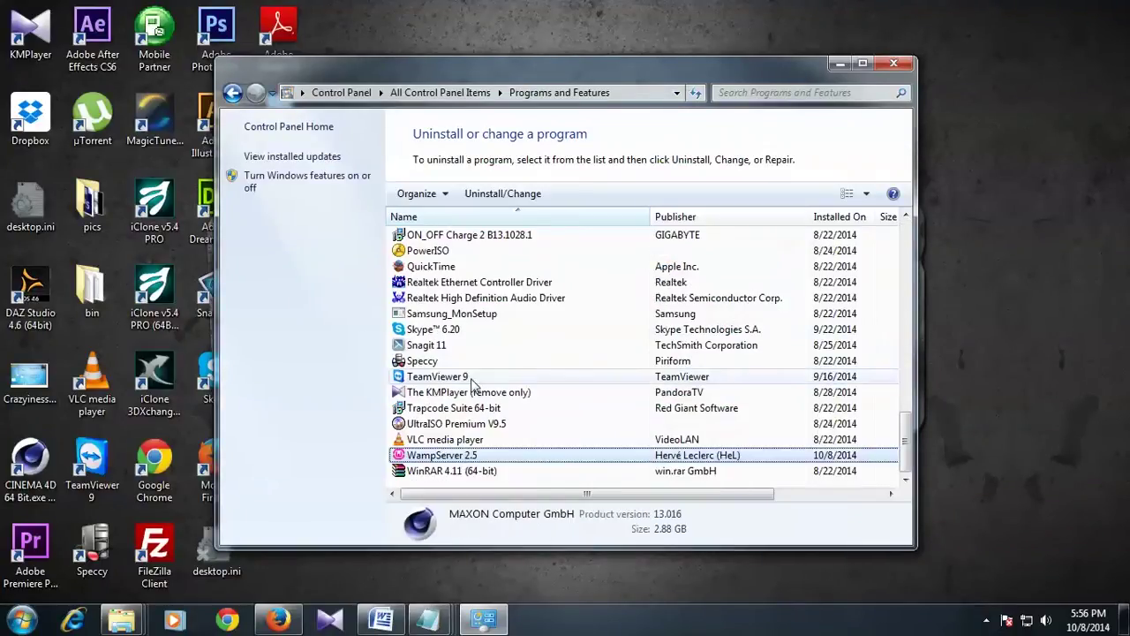
{"action": "left_click", "coordinate": [459, 456]}
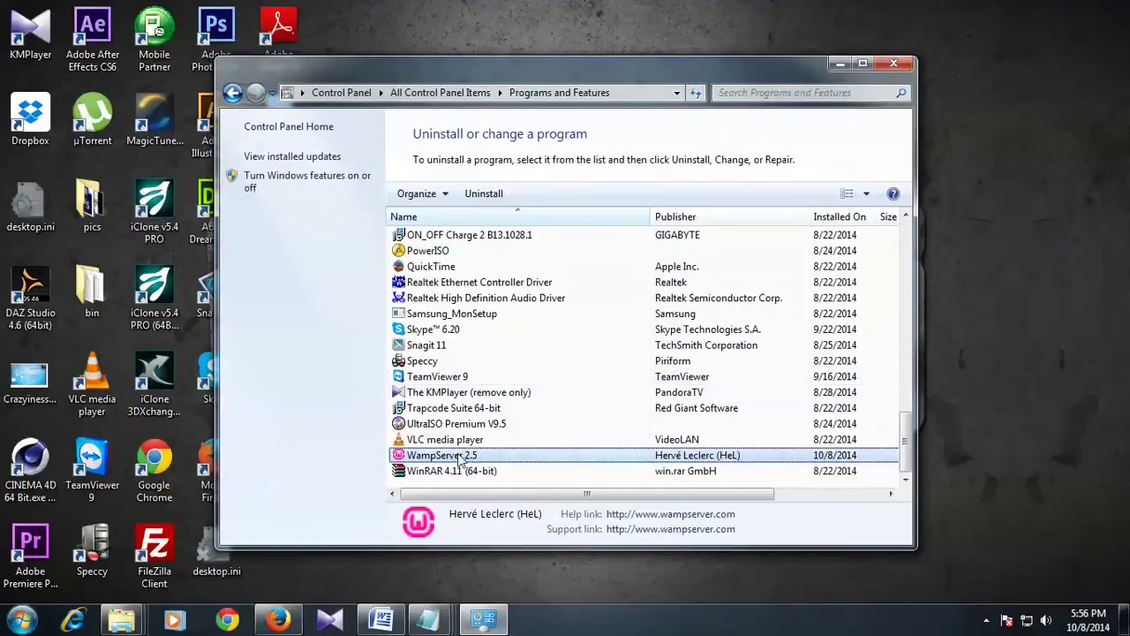
{"action": "left_click", "coordinate": [484, 193]}
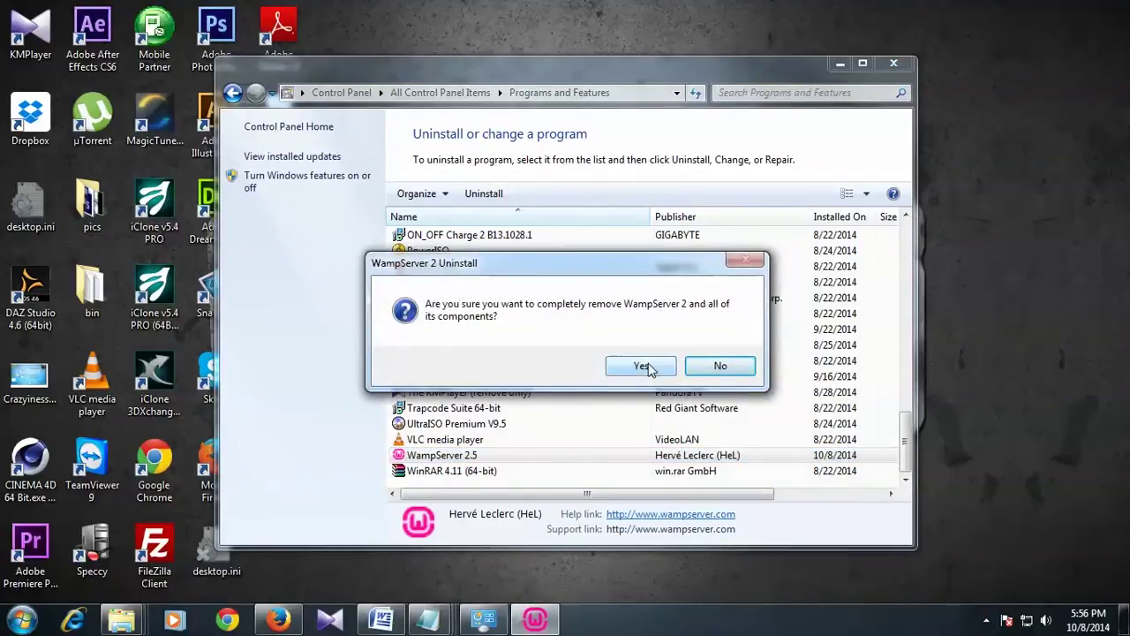
{"action": "left_click", "coordinate": [642, 367]}
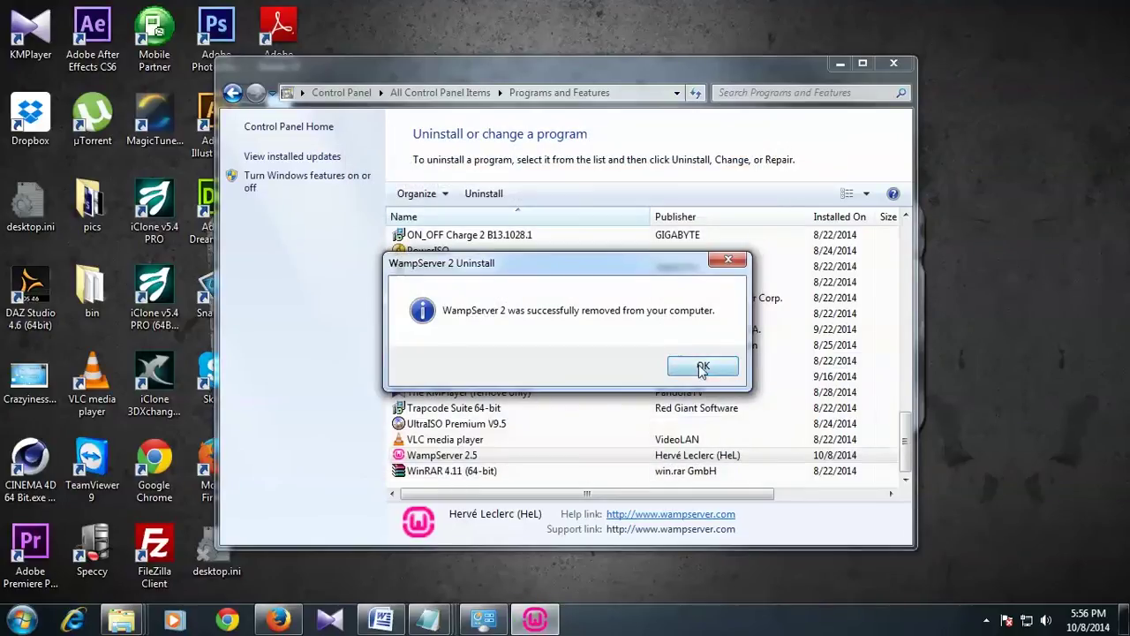
{"action": "left_click", "coordinate": [700, 367]}
{"action": "key", "text": "alt+F4"}
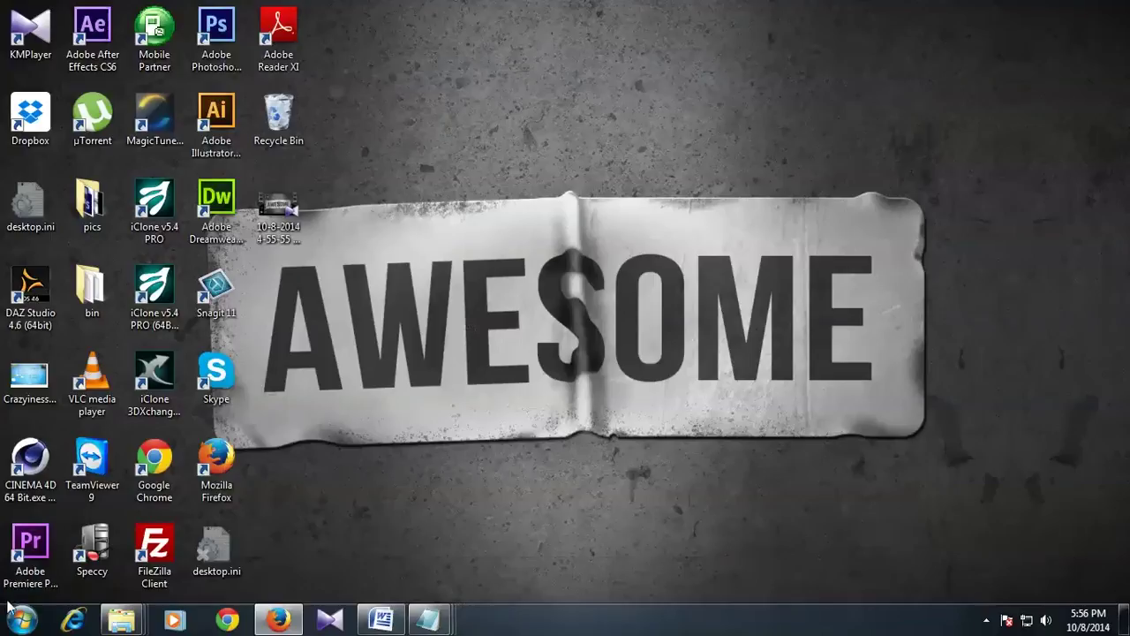
Permanently delete the leftover wamp folder from Local Disk (C:) and close the folder window.
{"action": "left_click", "coordinate": [21, 618]}
{"action": "left_click", "coordinate": [257, 408]}
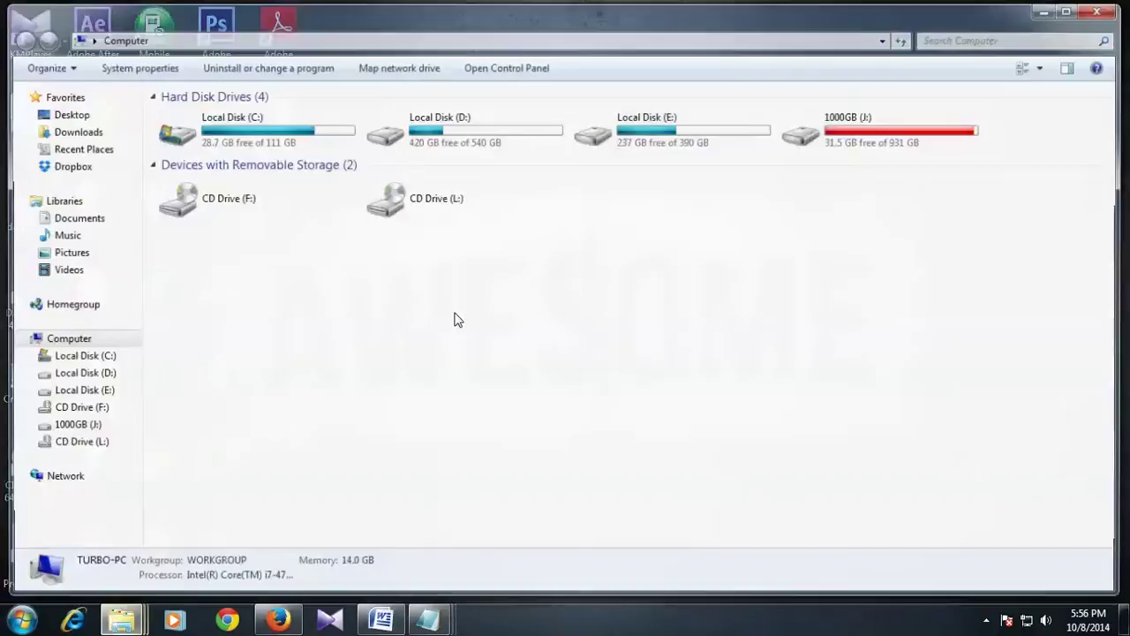
{"action": "double_click", "coordinate": [297, 141]}
{"action": "double_click", "coordinate": [192, 343]}
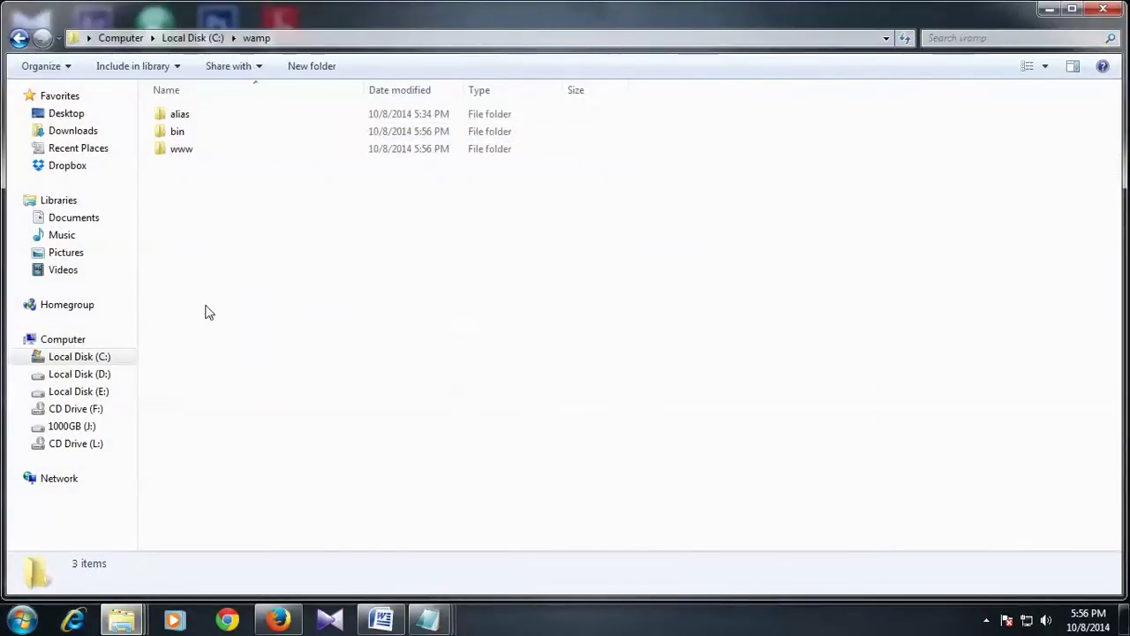
{"action": "left_click", "coordinate": [196, 38]}
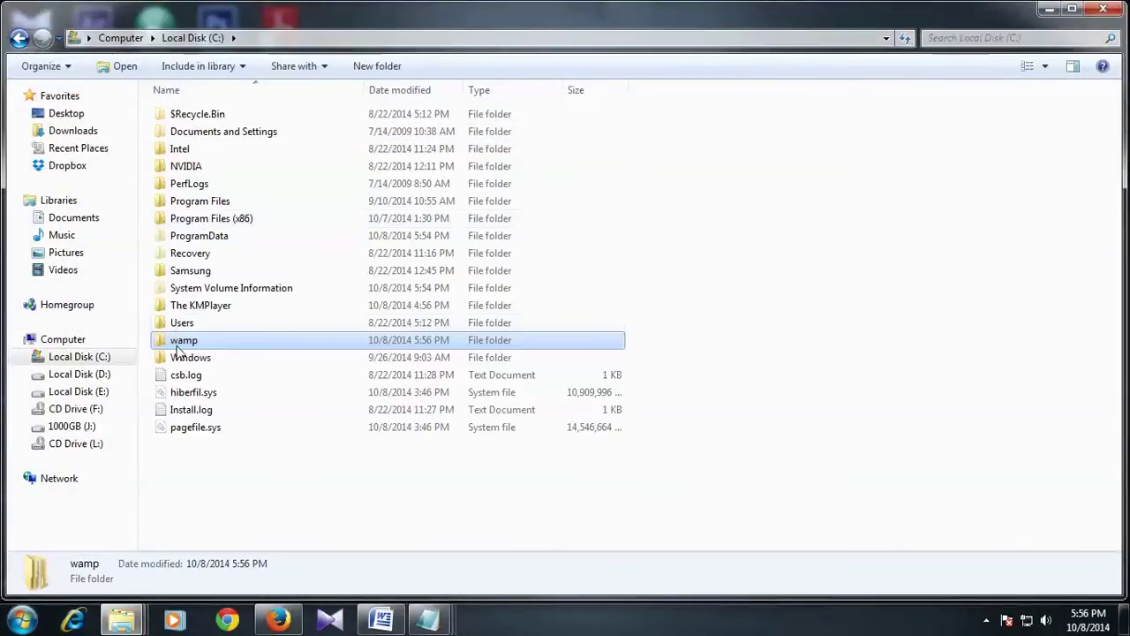
{"action": "key", "text": "shift+Delete"}
{"action": "left_click", "coordinate": [629, 377]}
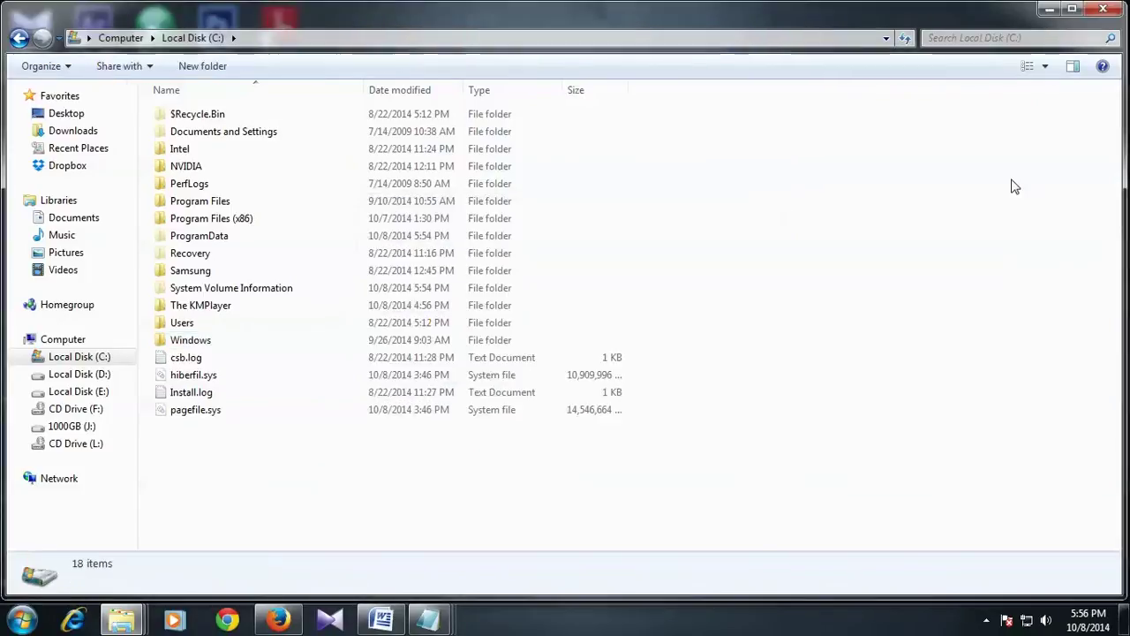
{"action": "left_click", "coordinate": [1102, 8]}
{"action": "right_click", "coordinate": [685, 125]}
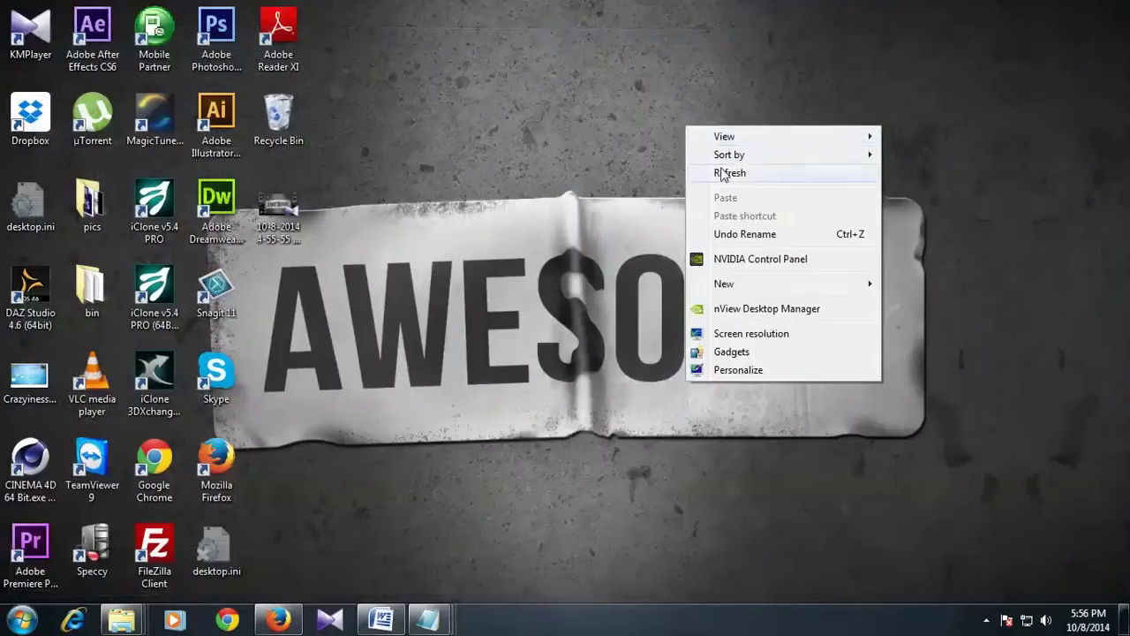
{"action": "left_click", "coordinate": [723, 176]}
{"action": "right_click", "coordinate": [685, 242]}
{"action": "left_click", "coordinate": [722, 288]}
Run the wampserver2.5 64-bit installer from the Programs folder inside Downloads.
{"action": "key", "text": "super"}
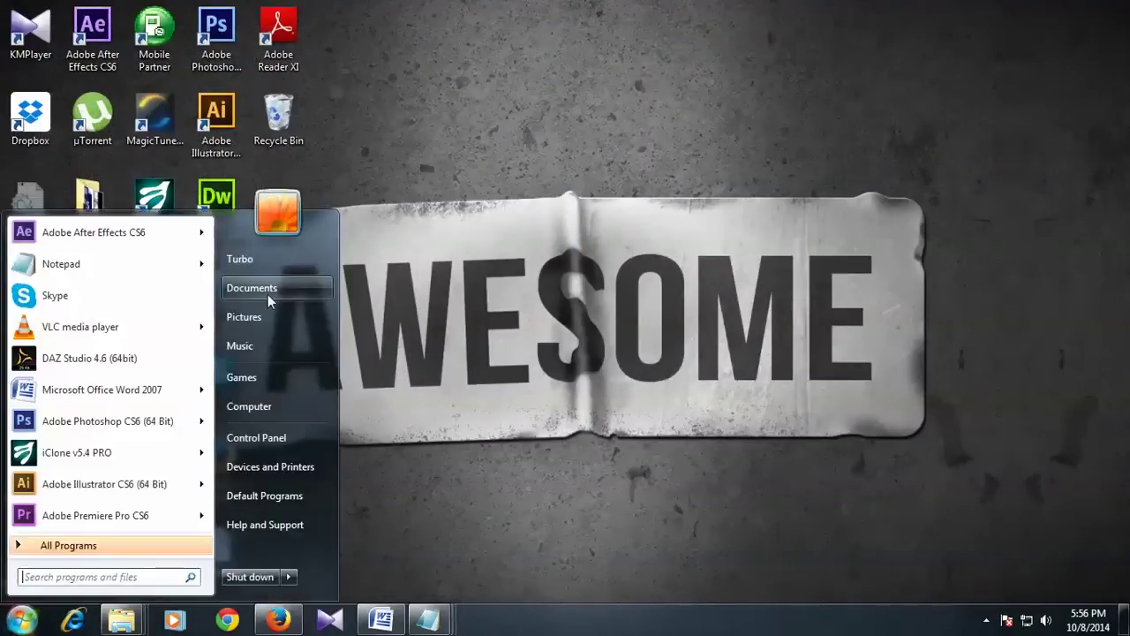
{"action": "left_click", "coordinate": [271, 404]}
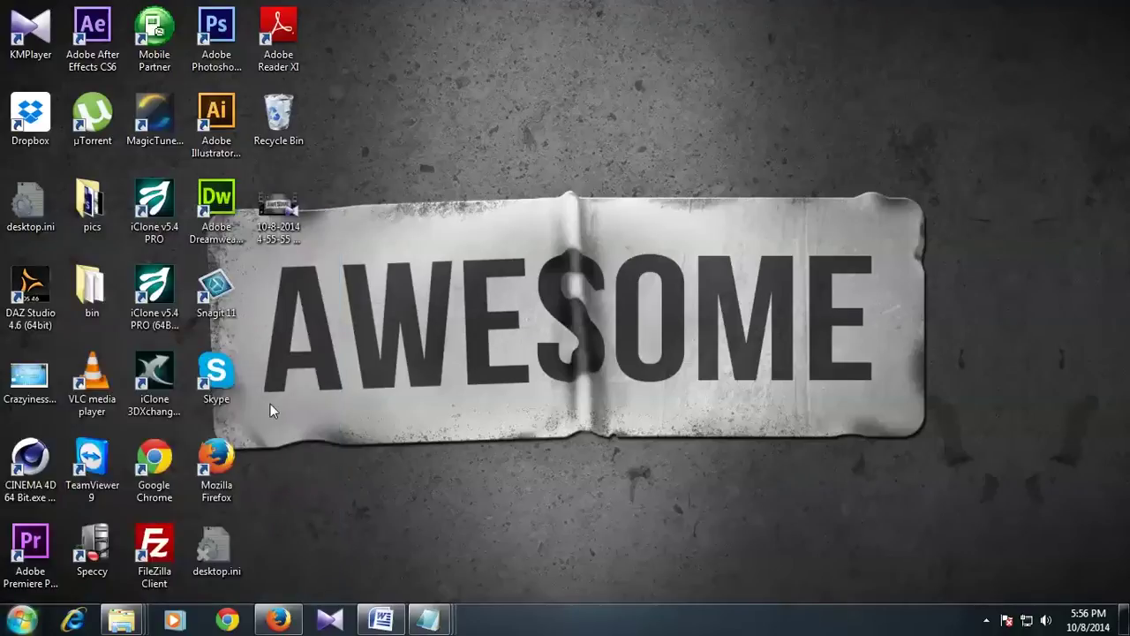
{"action": "left_click", "coordinate": [94, 132]}
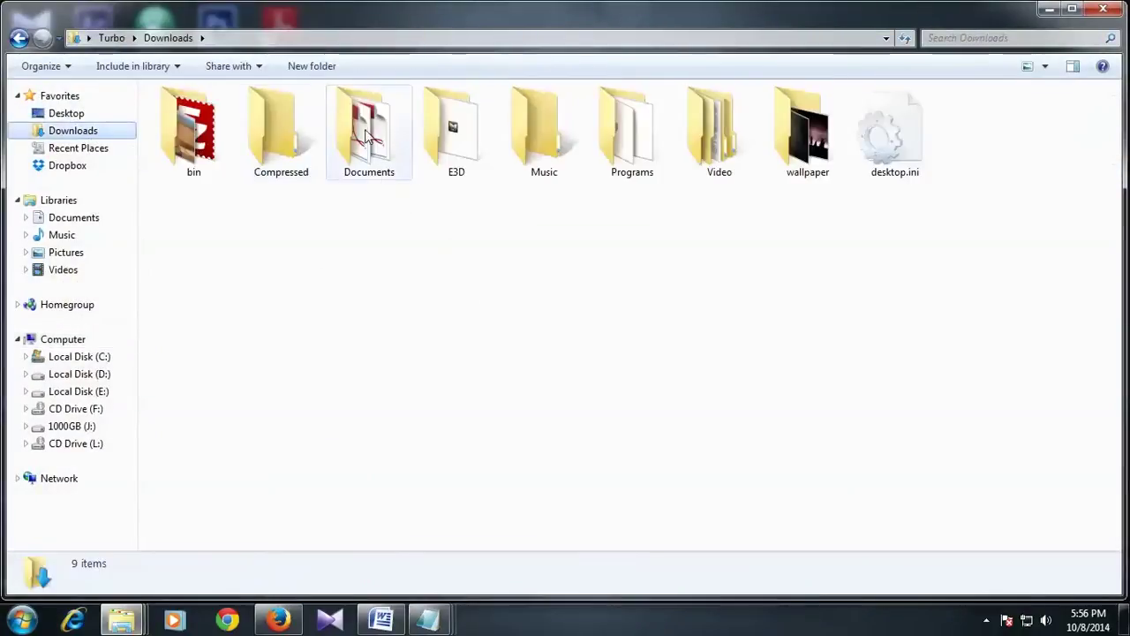
{"action": "left_click", "coordinate": [286, 135]}
{"action": "double_click", "coordinate": [632, 133]}
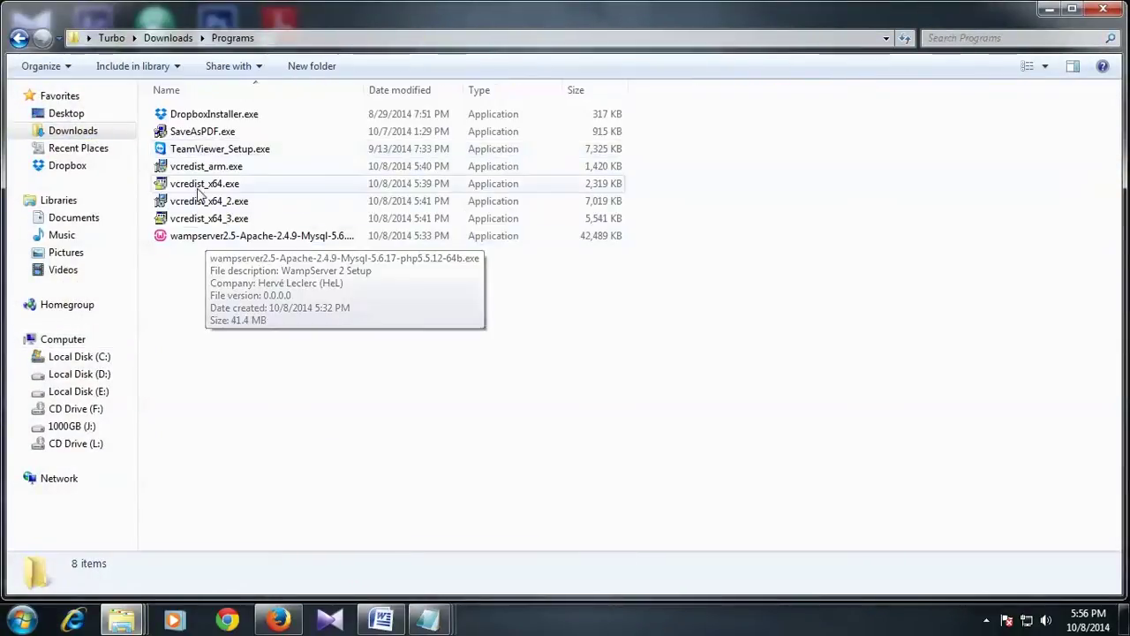
{"action": "left_click", "coordinate": [222, 240]}
{"action": "double_click", "coordinate": [232, 237]}
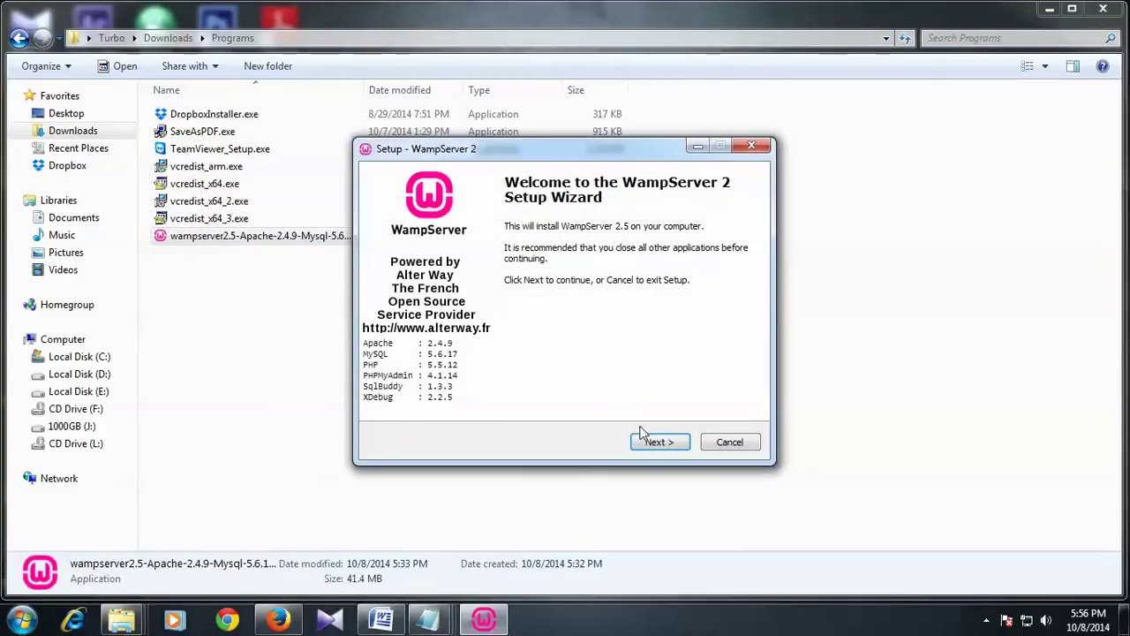
Accept the license agreement and install WampServer 2 into c:\wamp with a desktop icon.
{"action": "left_click", "coordinate": [653, 441]}
{"action": "left_click", "coordinate": [477, 391]}
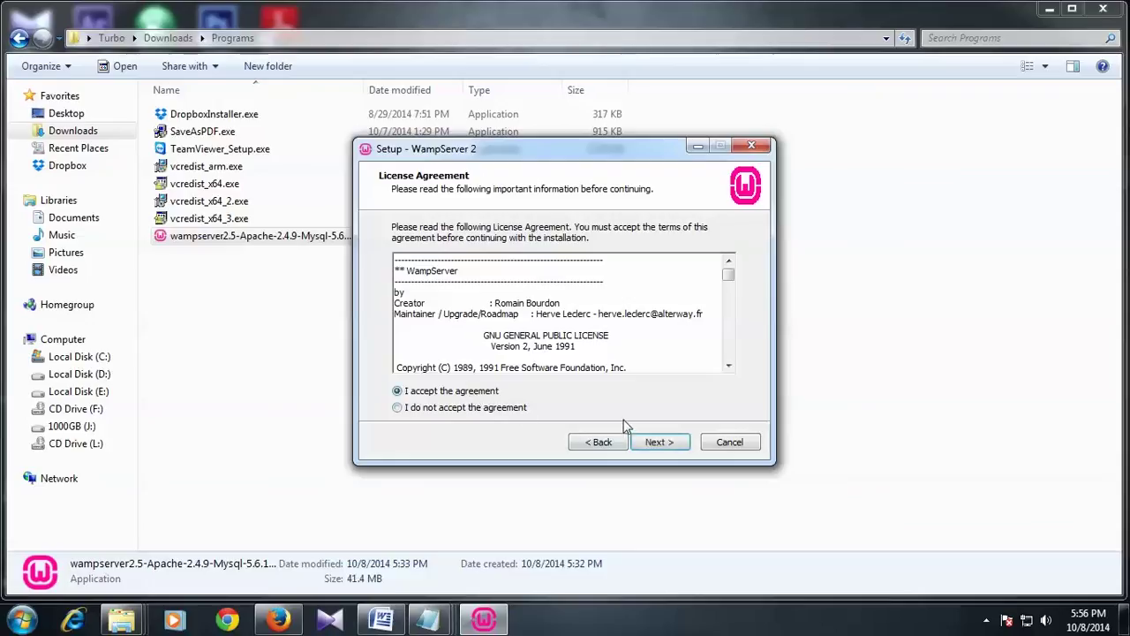
{"action": "left_click", "coordinate": [654, 441]}
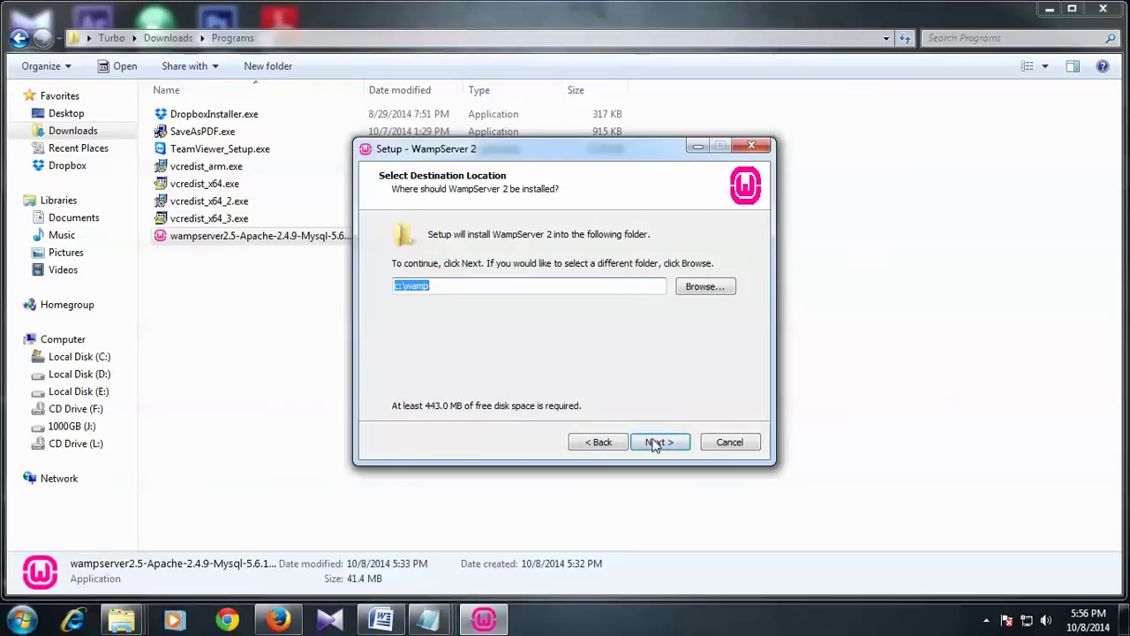
{"action": "left_click", "coordinate": [653, 443]}
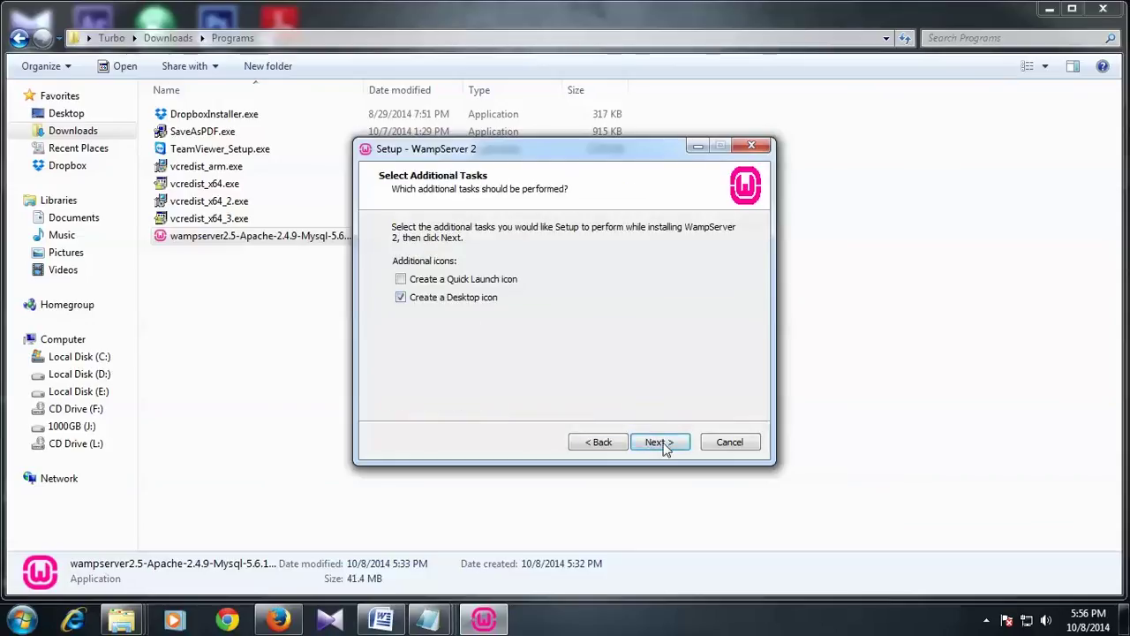
{"action": "left_click", "coordinate": [663, 444]}
{"action": "left_click", "coordinate": [661, 441]}
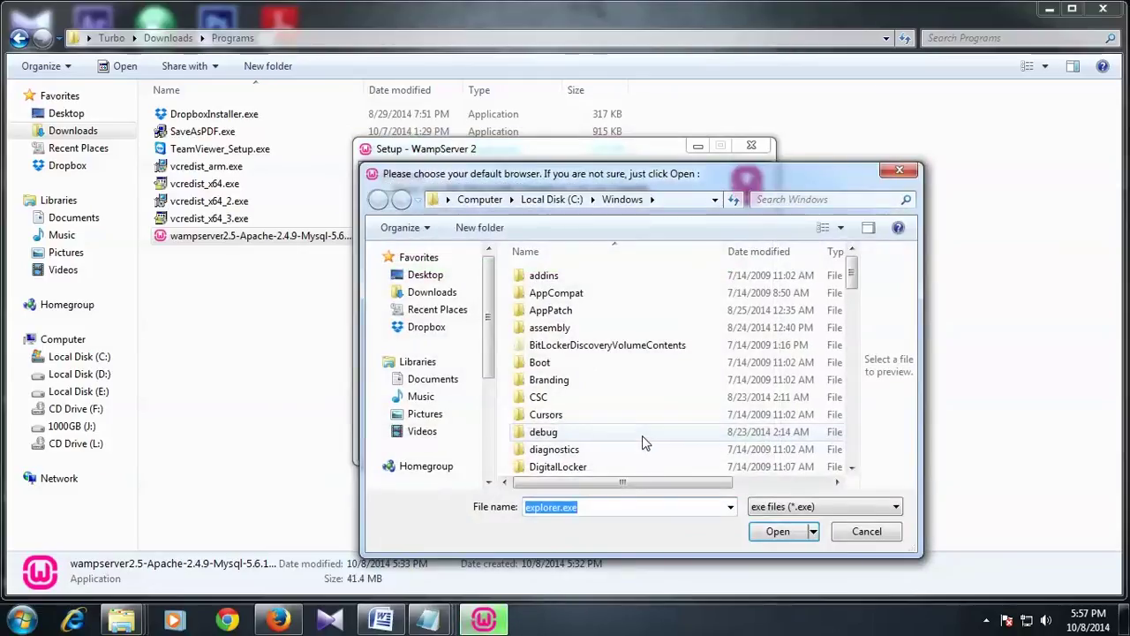
Finish the setup with explorer.exe as default browser, Apache HTTP Server allowed on private networks, and WampServer 2 launched on exit.
{"action": "left_click", "coordinate": [796, 532]}
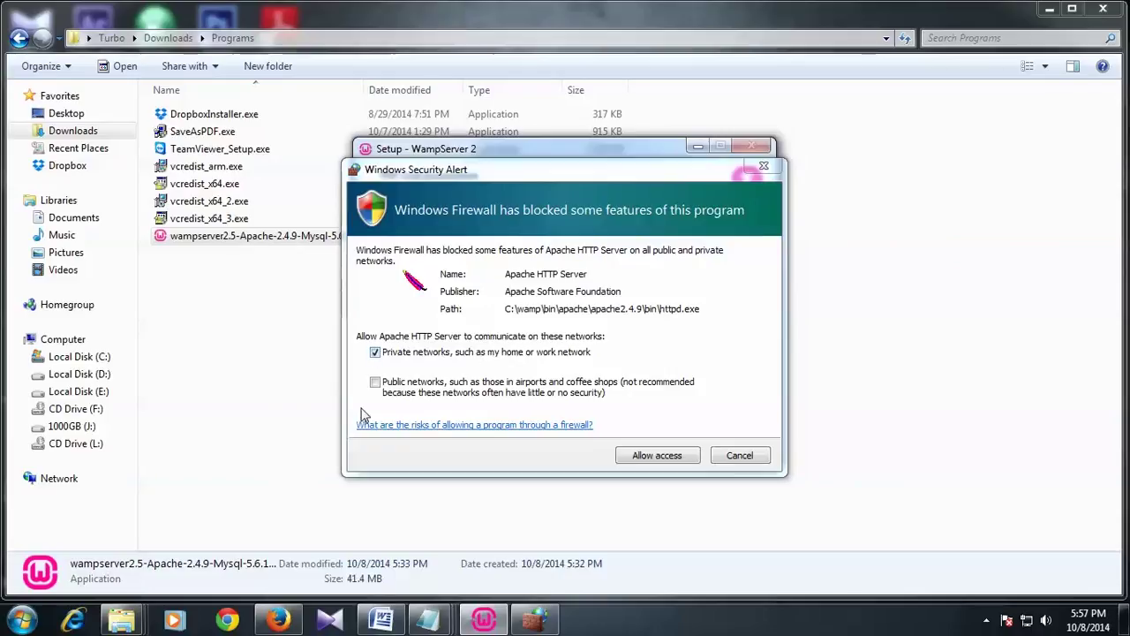
{"action": "left_click", "coordinate": [664, 459]}
{"action": "left_click", "coordinate": [651, 446]}
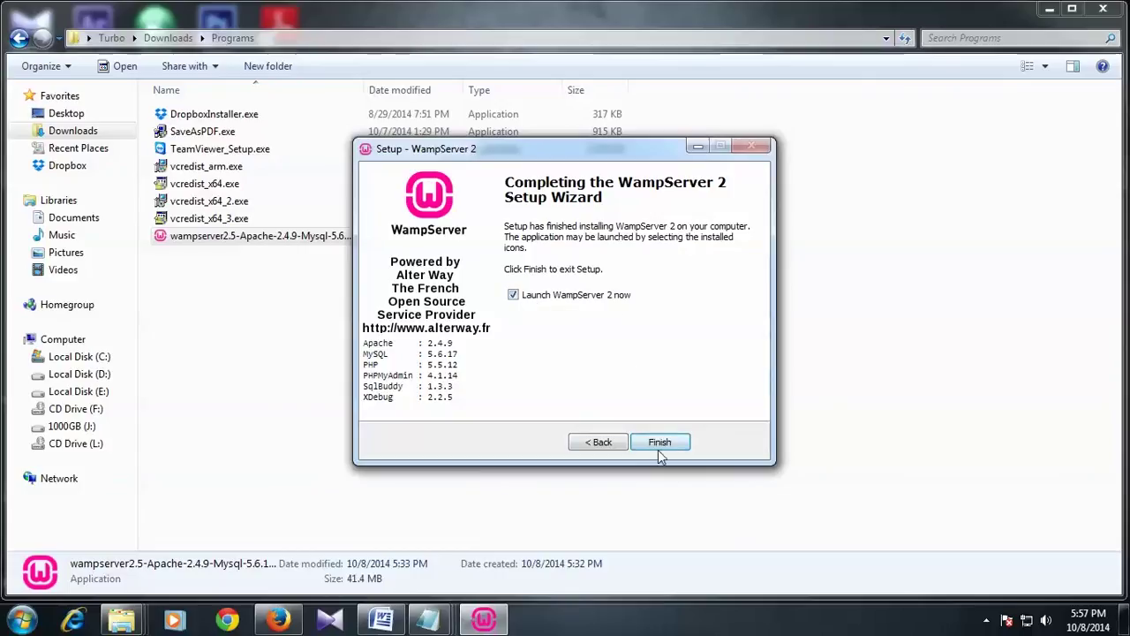
{"action": "left_click", "coordinate": [659, 443]}
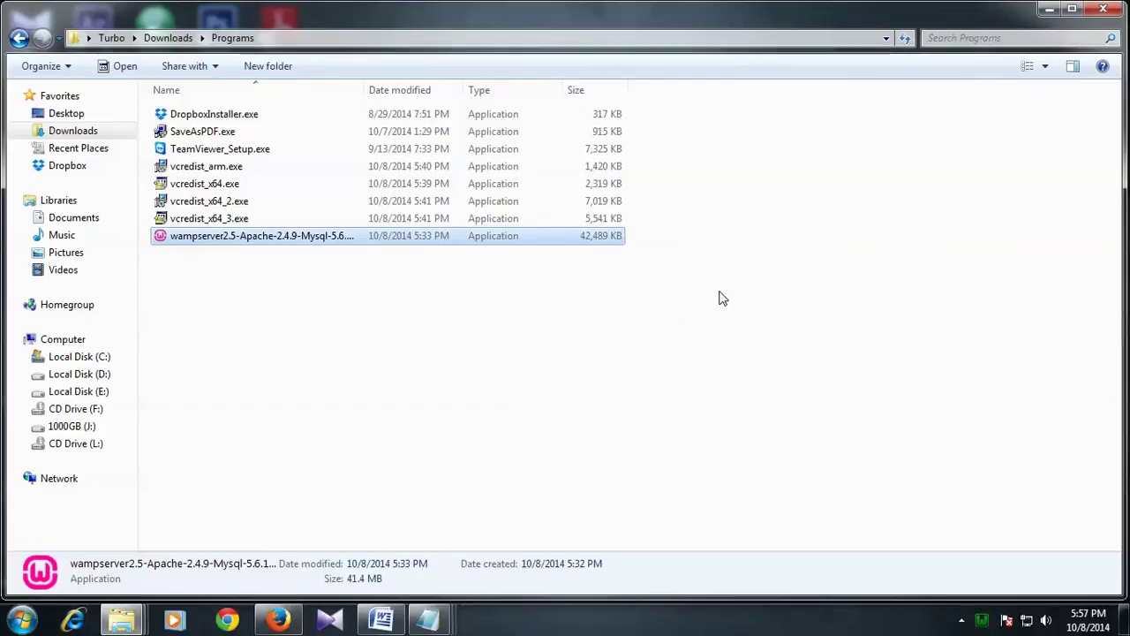
Minimize the folder window and check WampServer's status among the notification area icons.
{"action": "left_click", "coordinate": [1049, 9]}
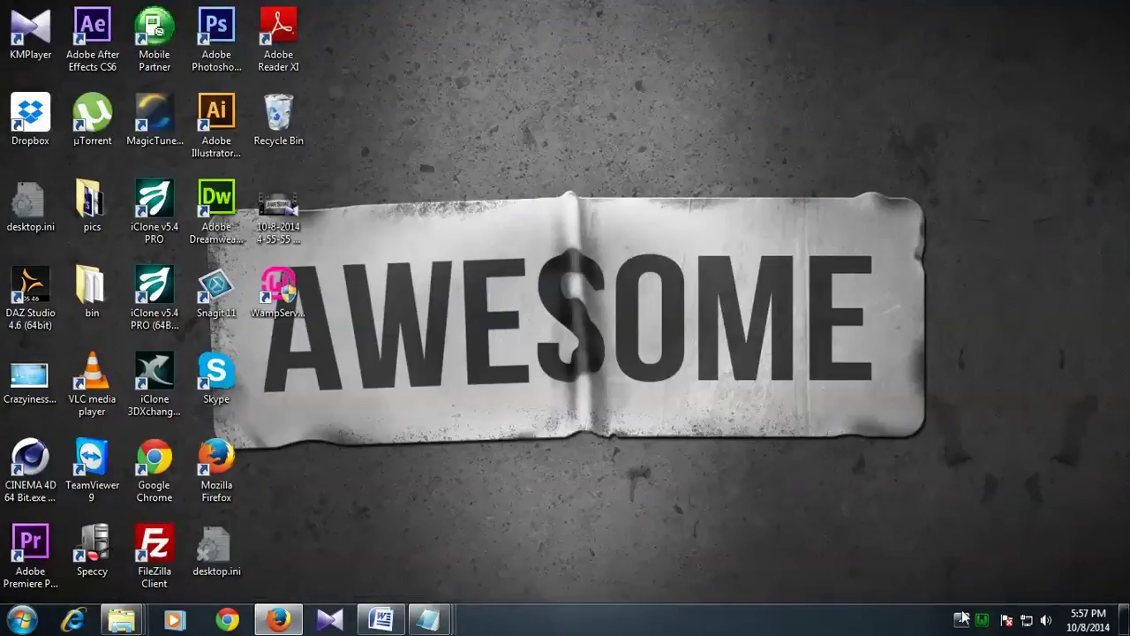
{"action": "left_click", "coordinate": [963, 619]}
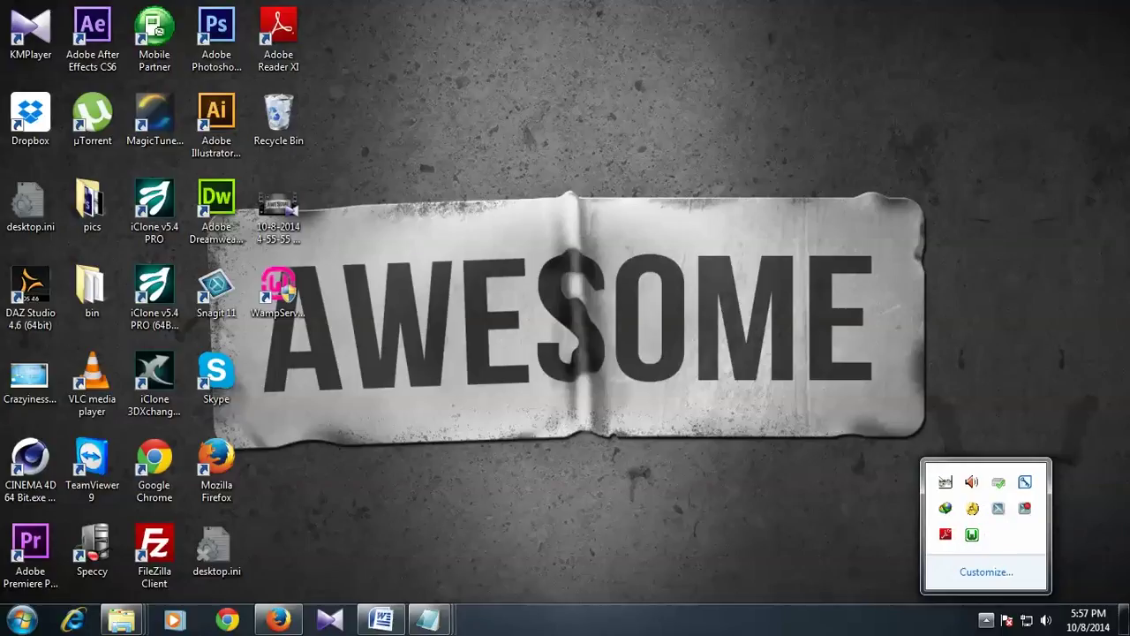
{"action": "key", "text": "Escape"}
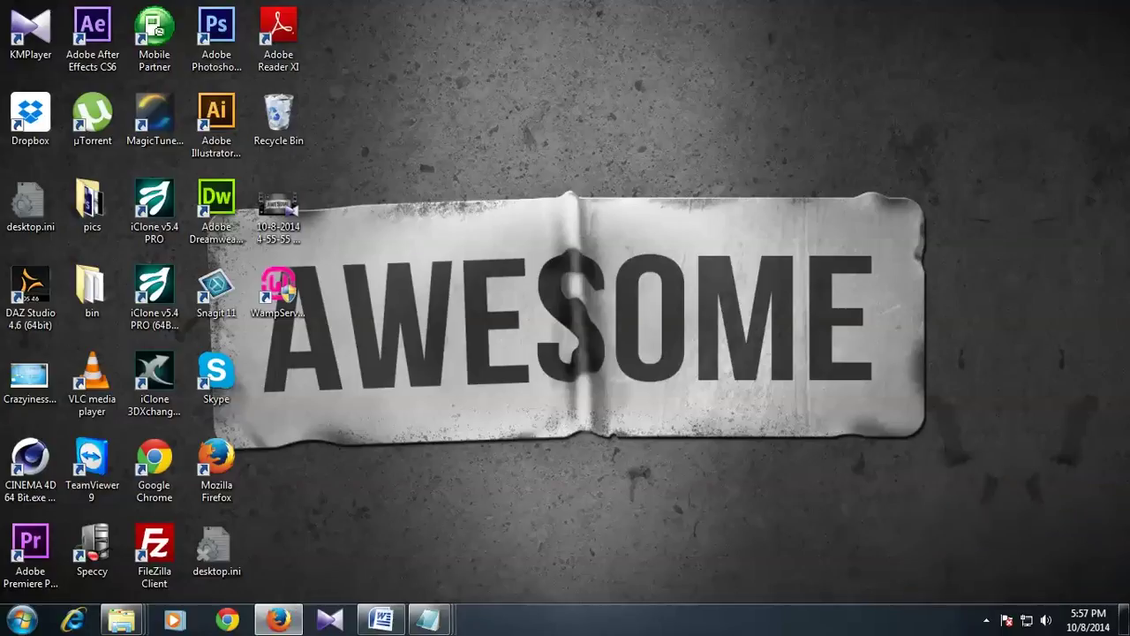
Open localhost in Firefox to look over the WampServer homepage, and minimize the browser when done.
{"action": "key", "text": "Return"}
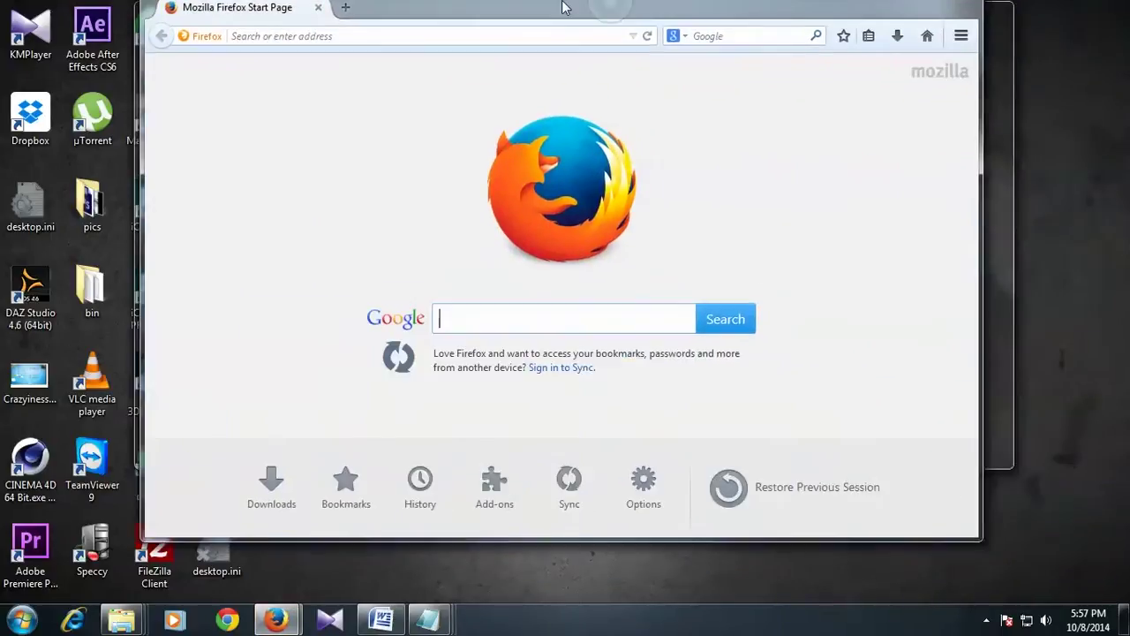
{"action": "double_click", "coordinate": [783, 18]}
{"action": "left_click", "coordinate": [343, 40]}
{"action": "type", "text": "www"}
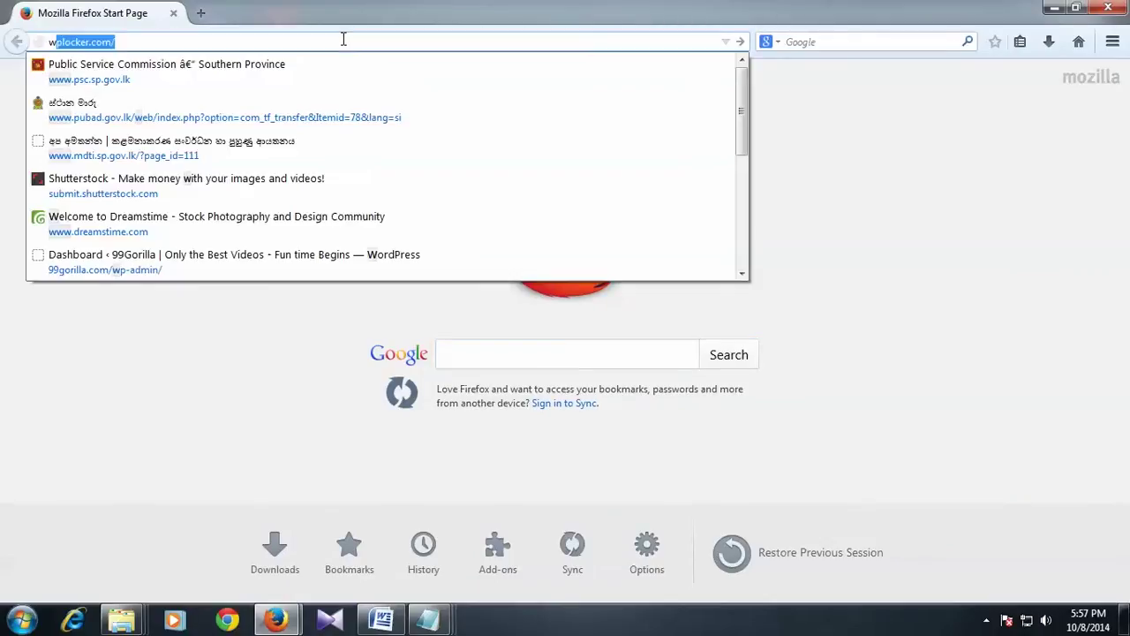
{"action": "key", "text": "BackSpace"}
{"action": "key", "text": "BackSpace"}
{"action": "key", "text": "BackSpace"}
{"action": "key", "text": "BackSpace"}
{"action": "type", "text": "loca"}
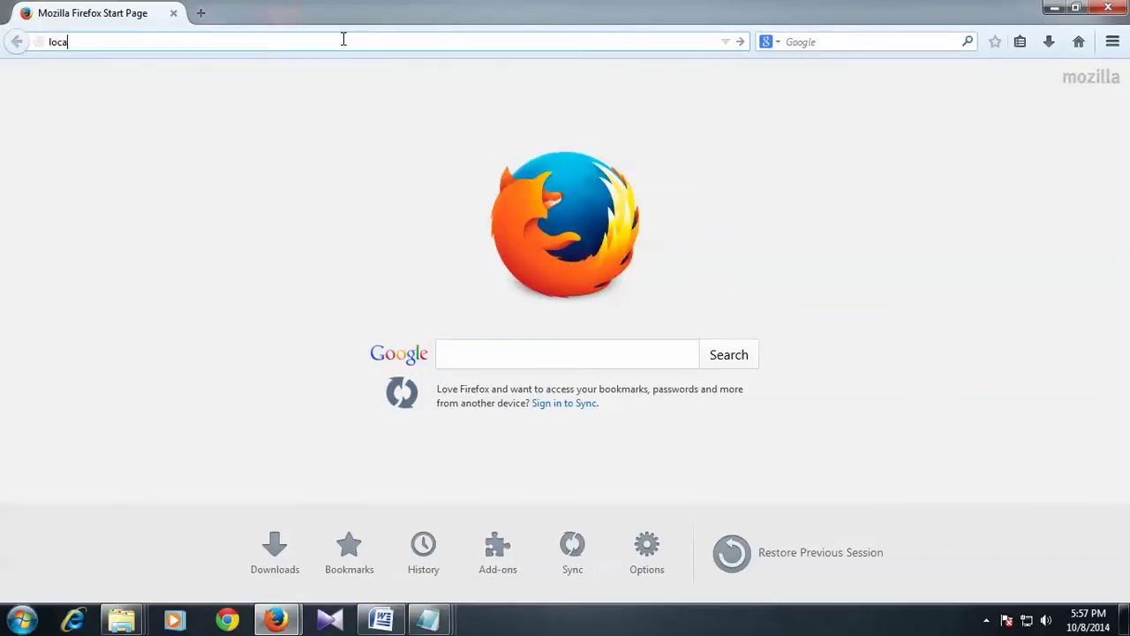
{"action": "type", "text": "lhost"}
{"action": "key", "text": "Return"}
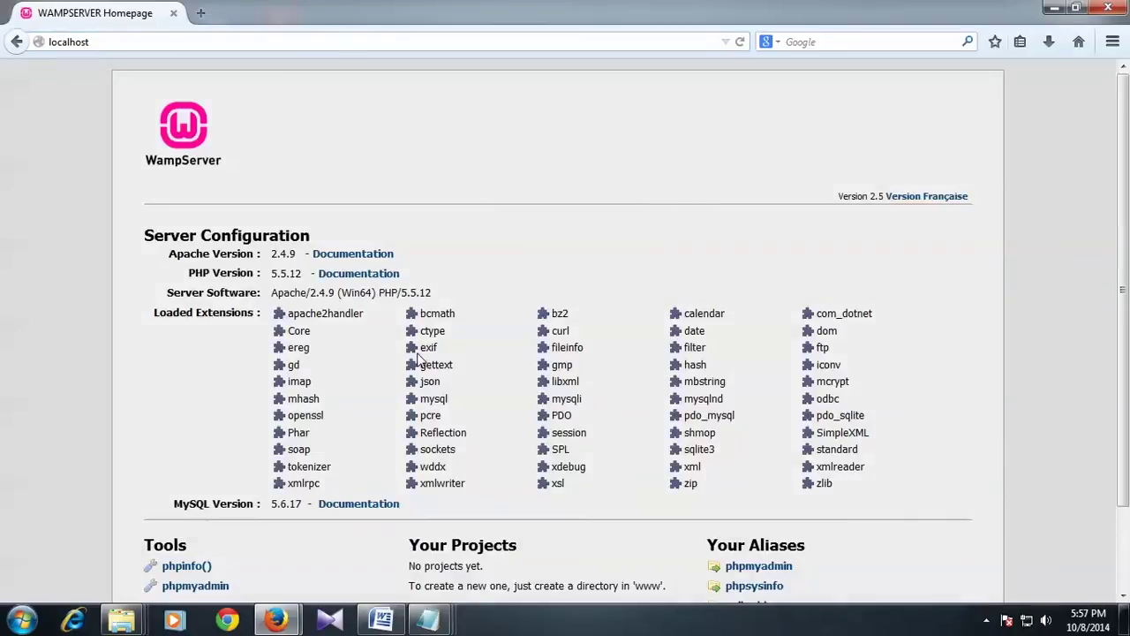
{"action": "scroll", "coordinate": [419, 357], "scroll_direction": "down", "scroll_amount": 2}
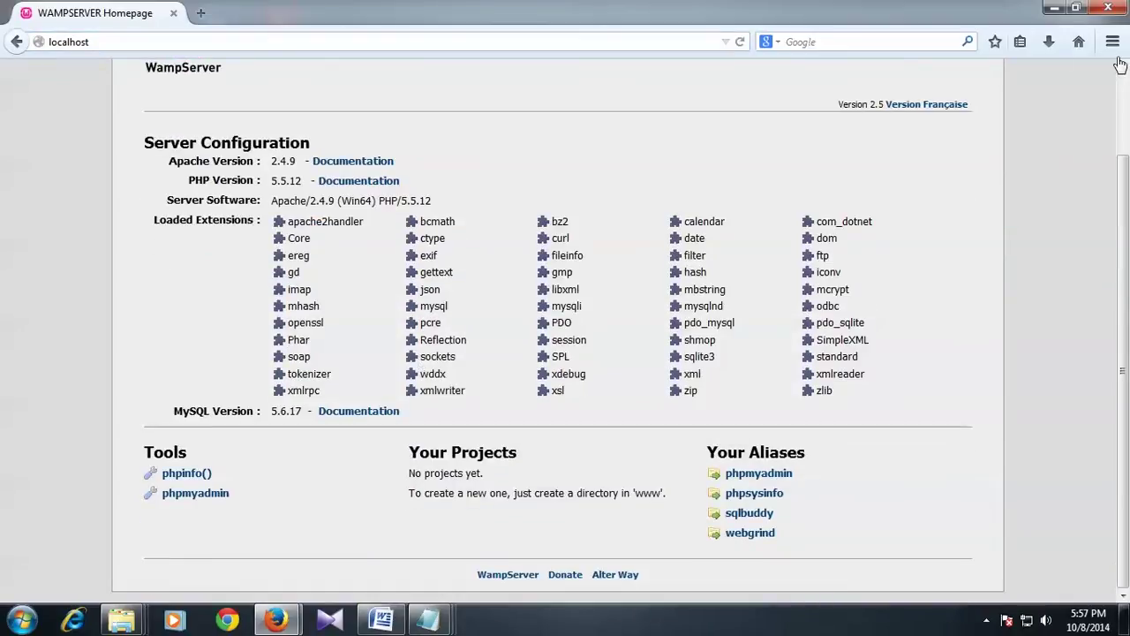
{"action": "left_click", "coordinate": [1053, 11]}
Bring up the MSVCR100 fix.txt notes in Notepad to review the Visual C++ redistributable download links.
{"action": "mouse_move", "coordinate": [427, 621]}
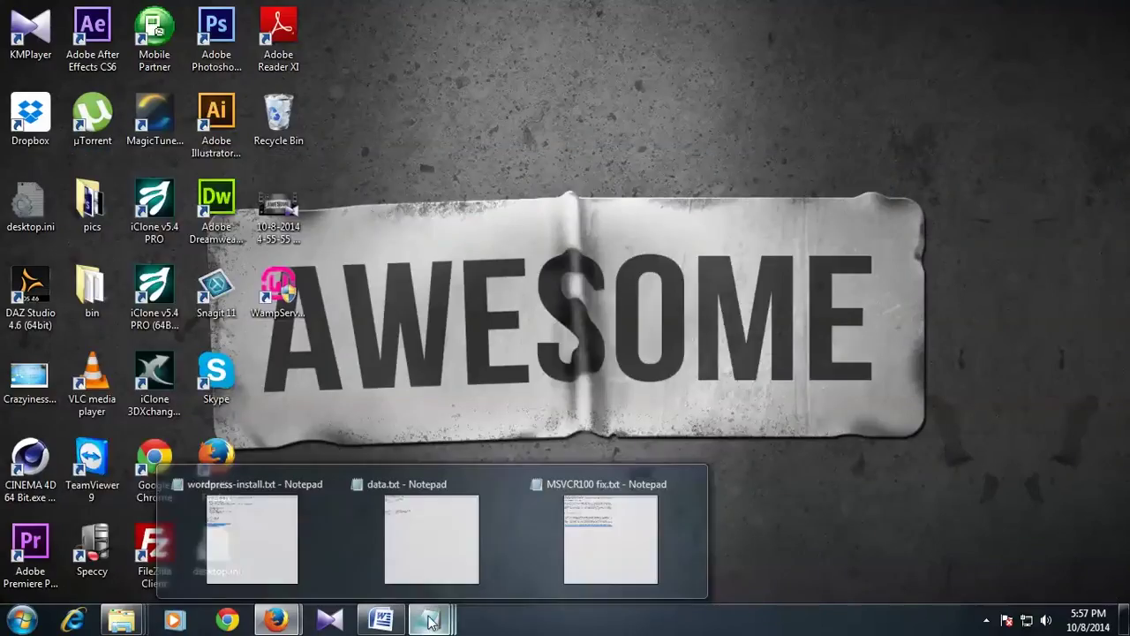
{"action": "left_click", "coordinate": [632, 533]}
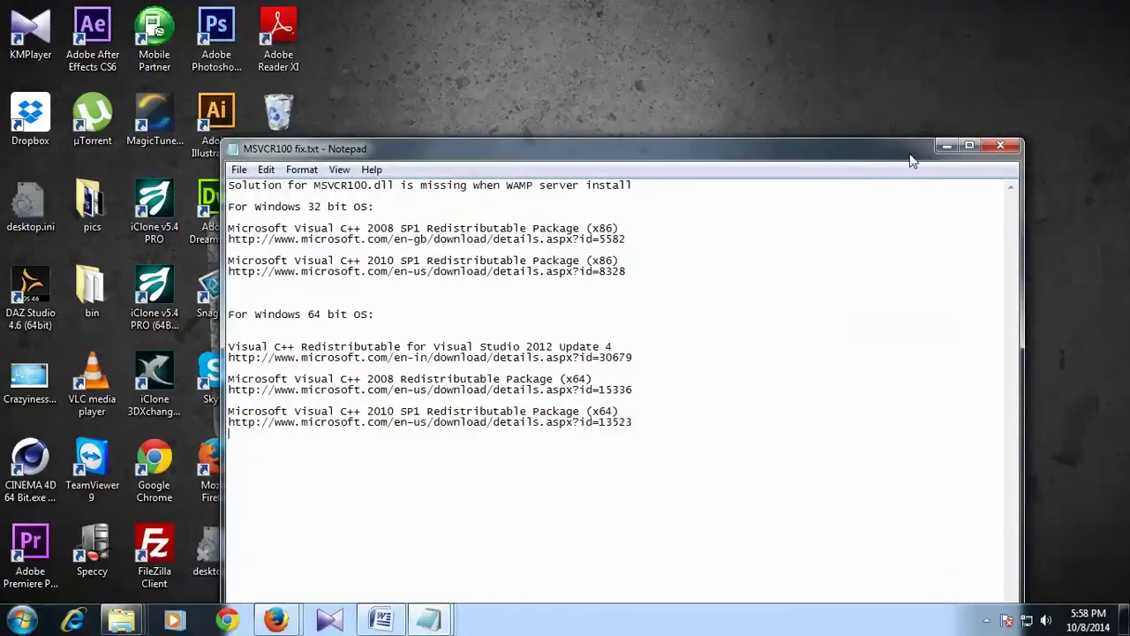
{"action": "left_click_drag", "start_coordinate": [908, 148], "coordinate": [839, 159]}
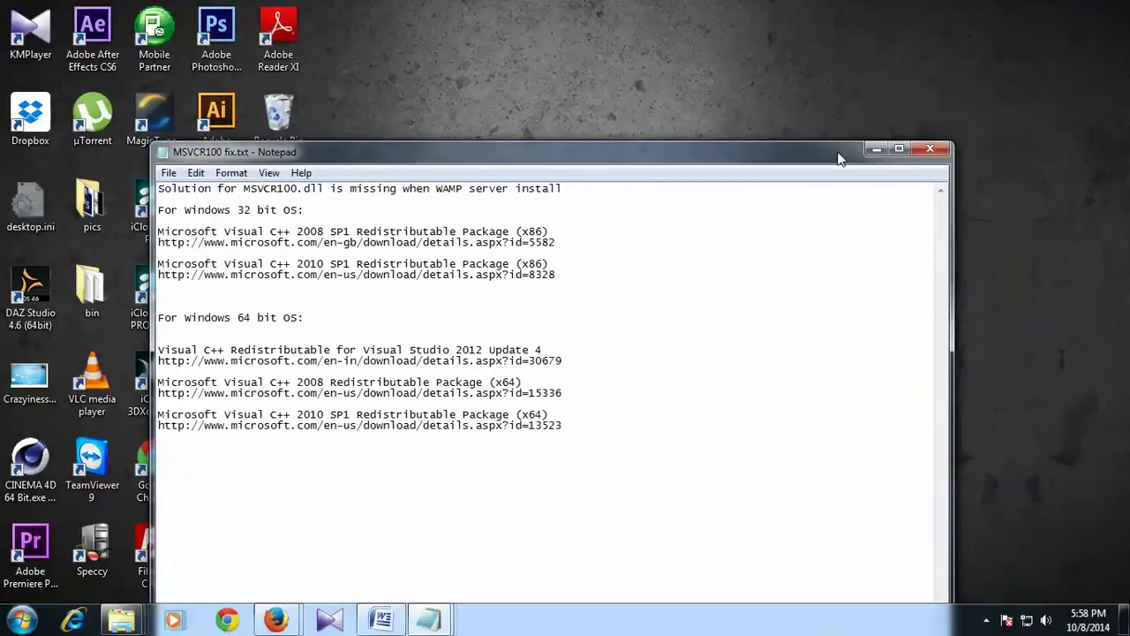
{"action": "right_click", "coordinate": [1025, 302]}
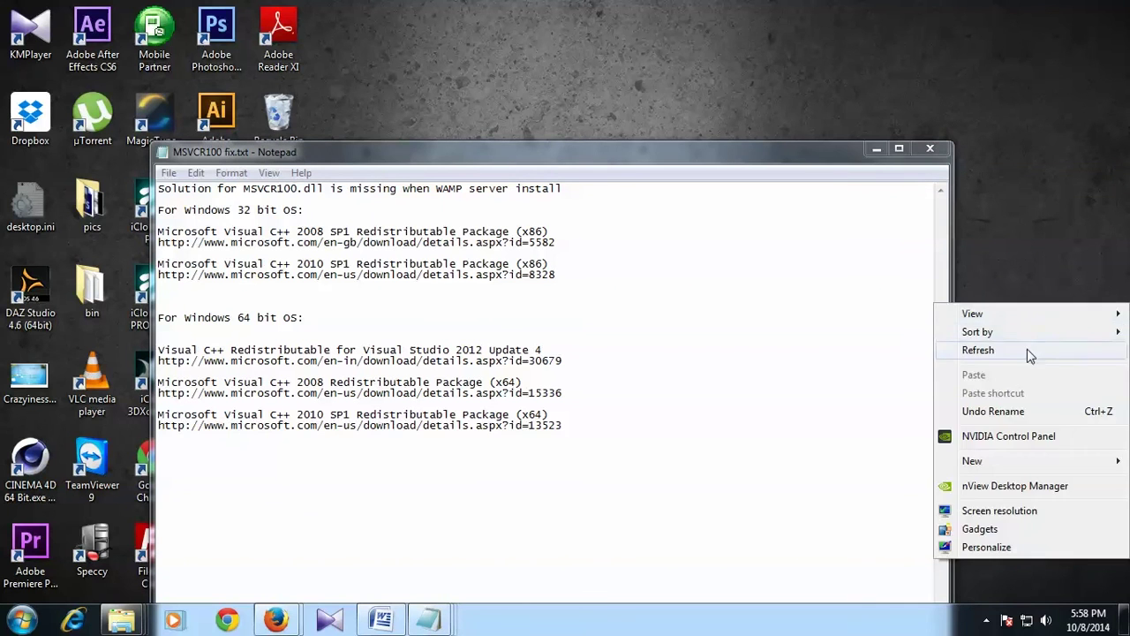
{"action": "left_click", "coordinate": [1026, 350]}
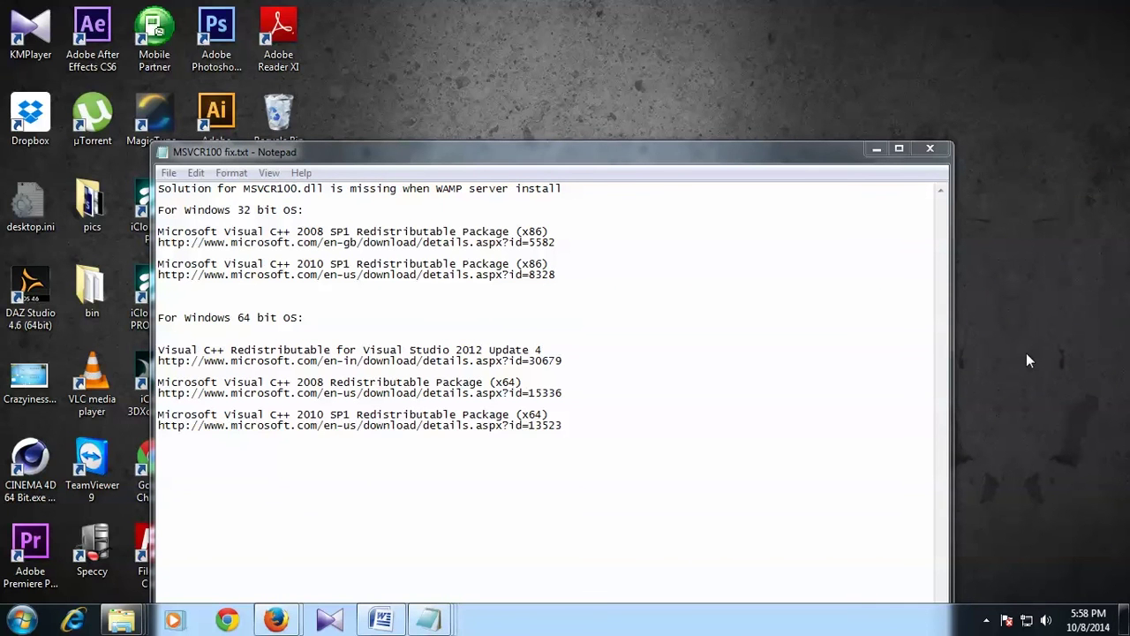